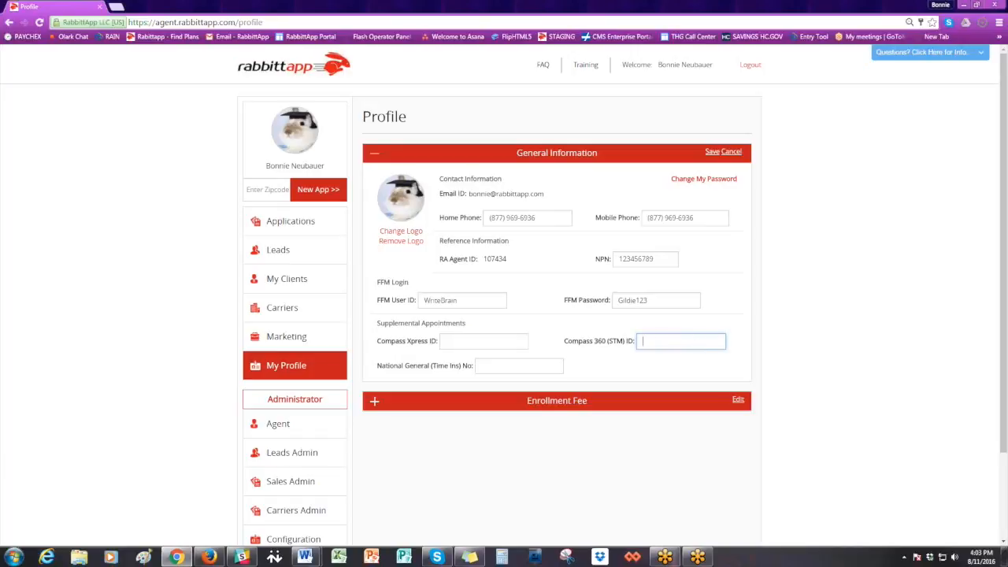
- Consult the NHIC welcome letter in Word for the agent's ID, and enter the Compass 360 (STM) ID in the profile
drag(1007, 70, 315, 44)
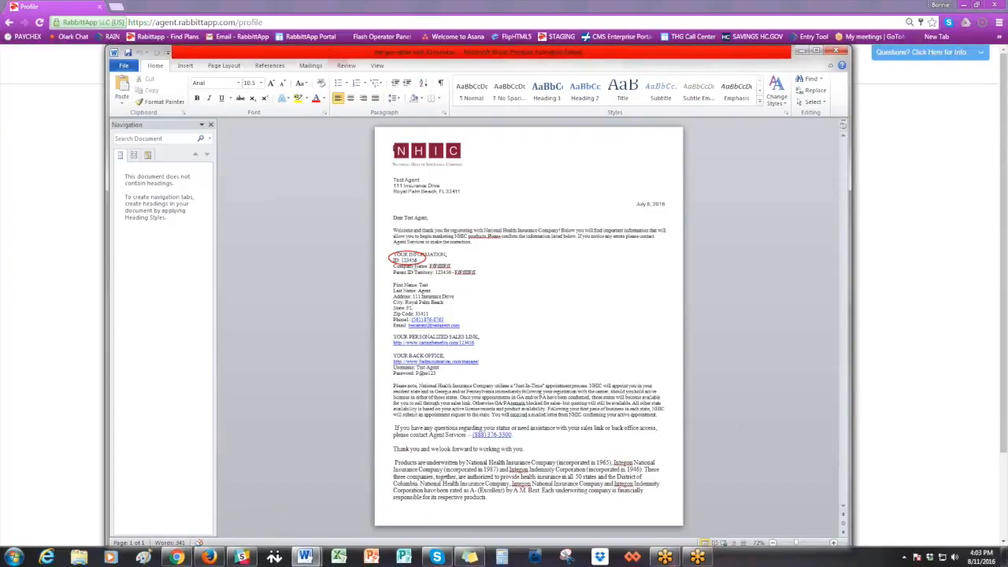
drag(686, 54, 1007, 55)
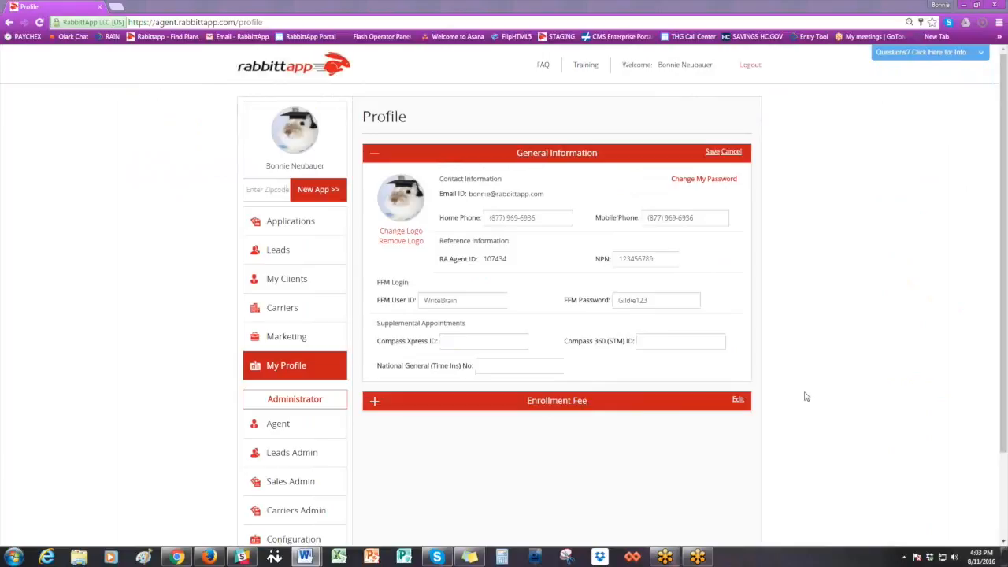
click(653, 340)
- Fill in the agent's Compass Xpress ID under Supplemental Appointments
click(474, 342)
click(471, 344)
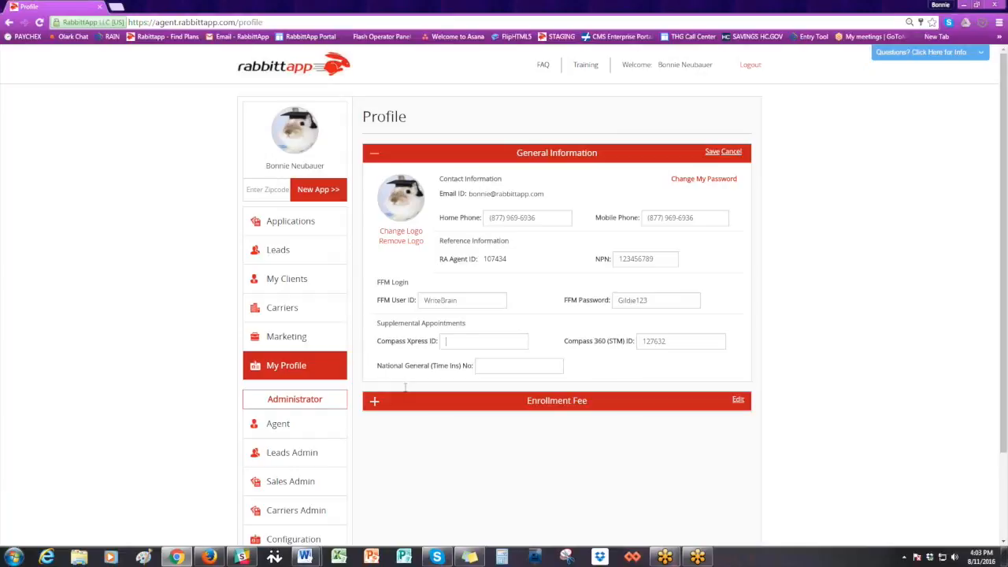
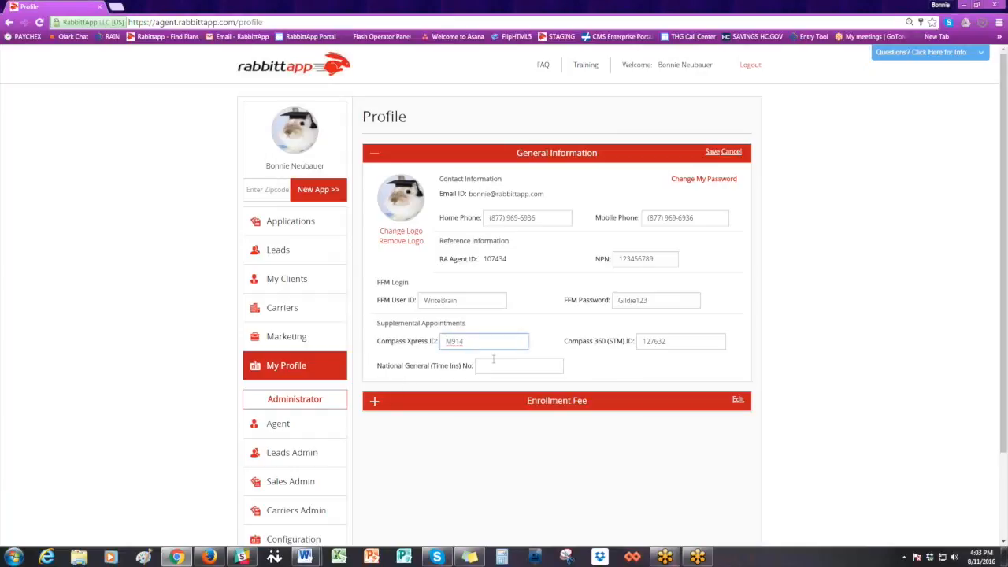
- Enter the agent's National General (Time Ins) number and save the General Information section
click(496, 366)
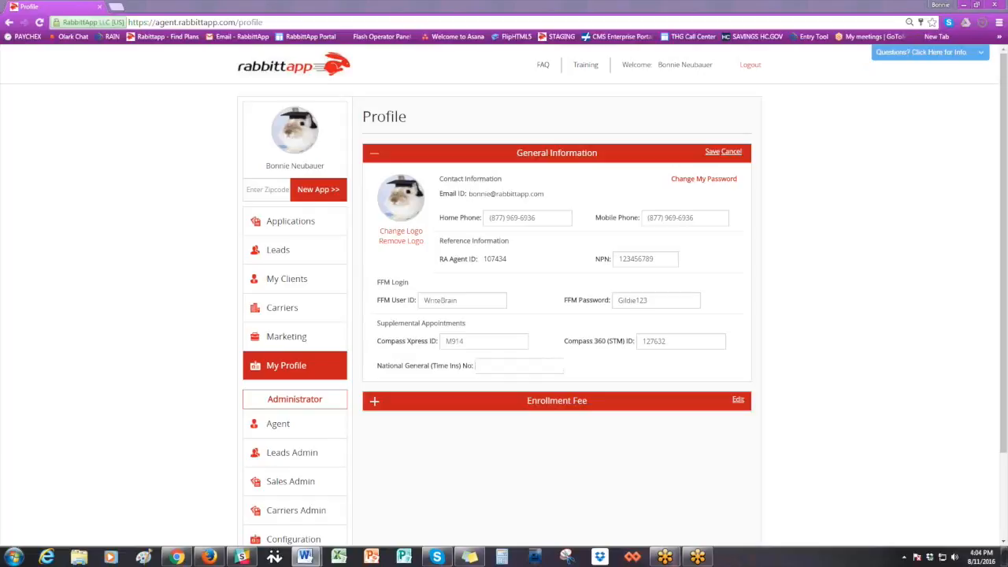
click(569, 377)
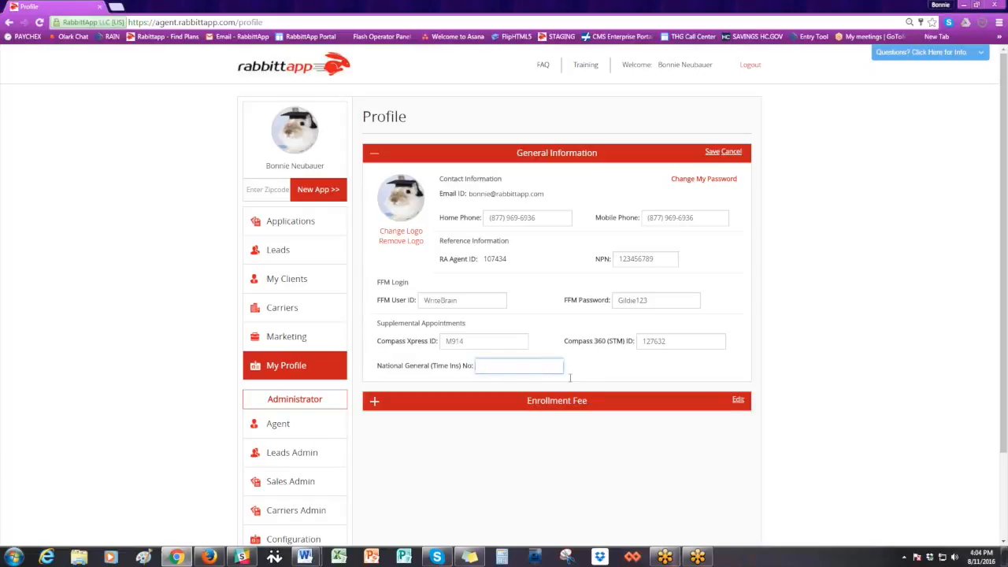
click(712, 154)
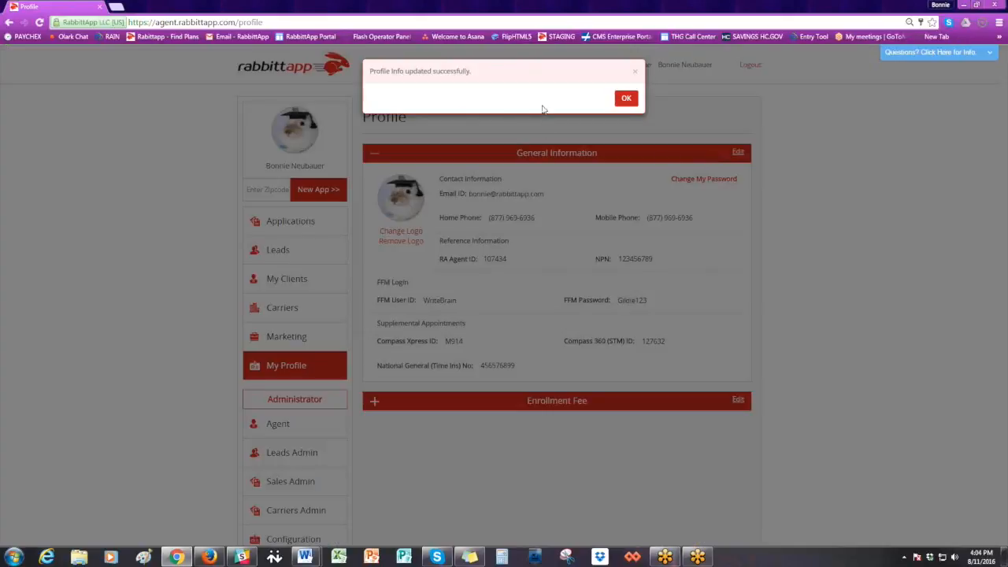
click(624, 98)
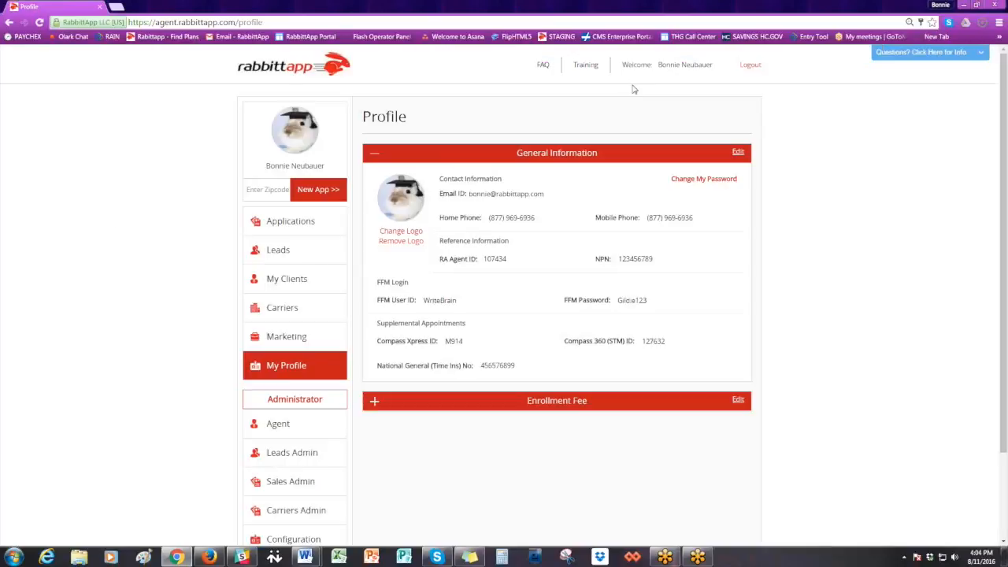
- Open the Carriers page and add Alabama as a new state
click(297, 315)
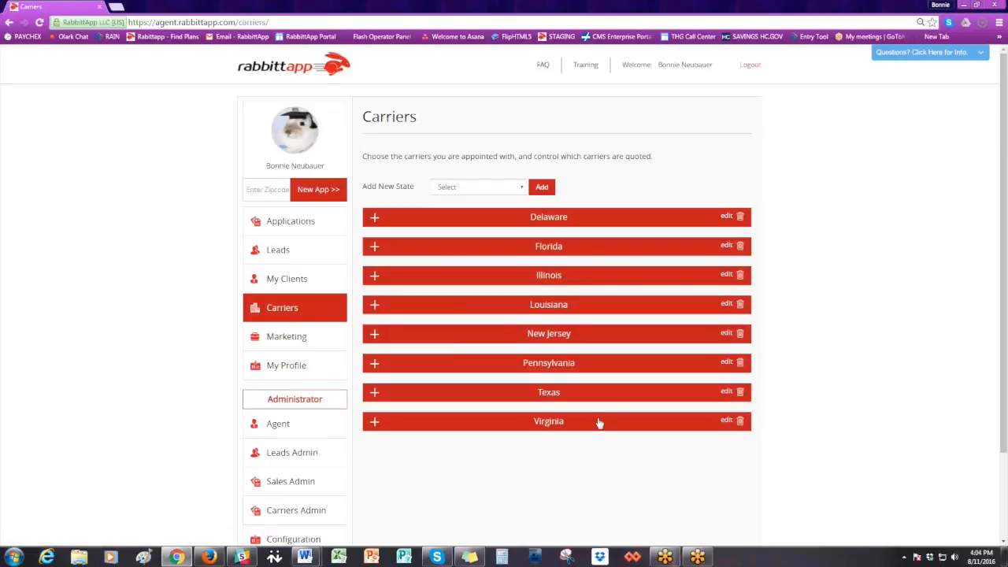
click(521, 191)
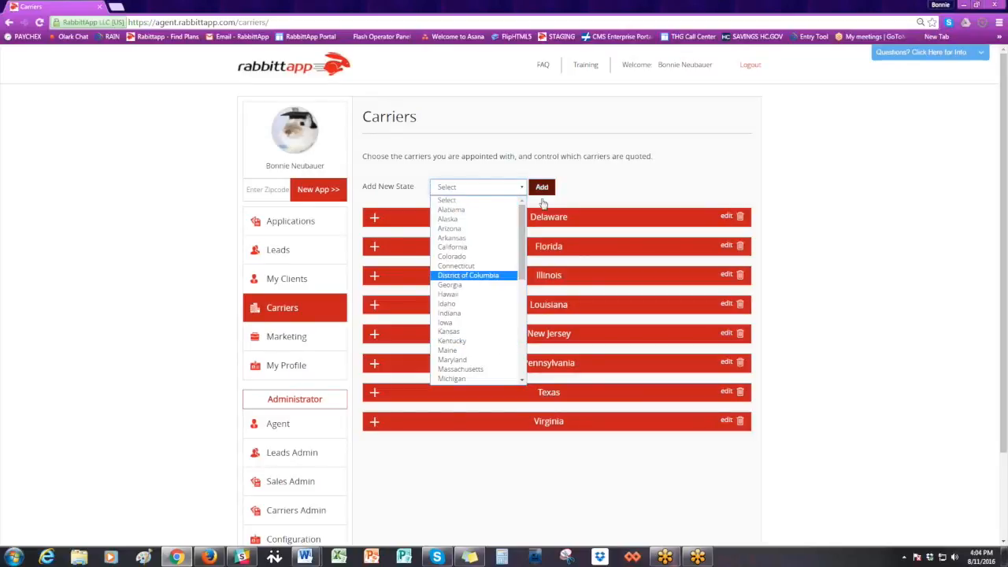
click(486, 211)
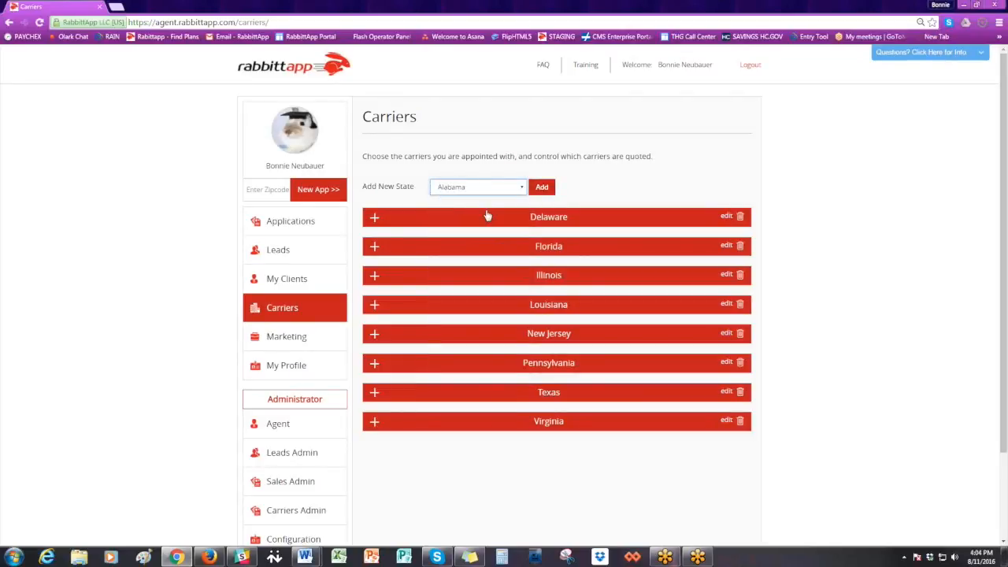
click(535, 192)
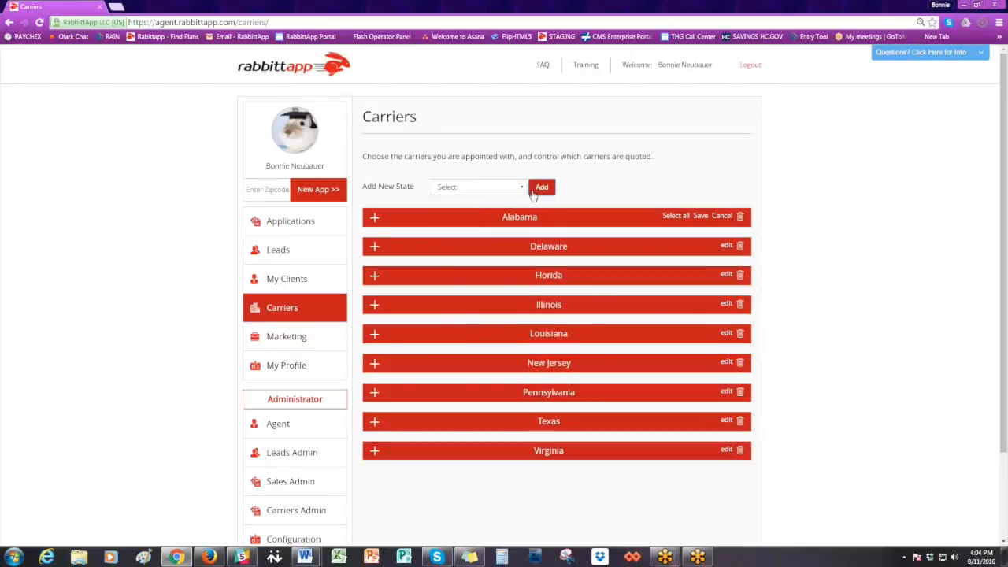
- Select all carriers for Alabama and save that state's carrier settings
click(698, 216)
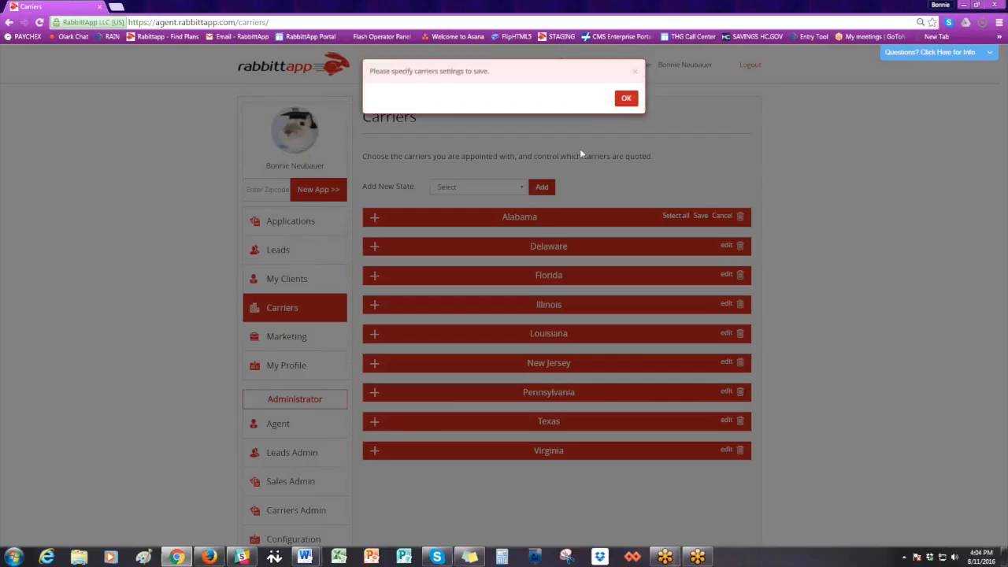
click(625, 99)
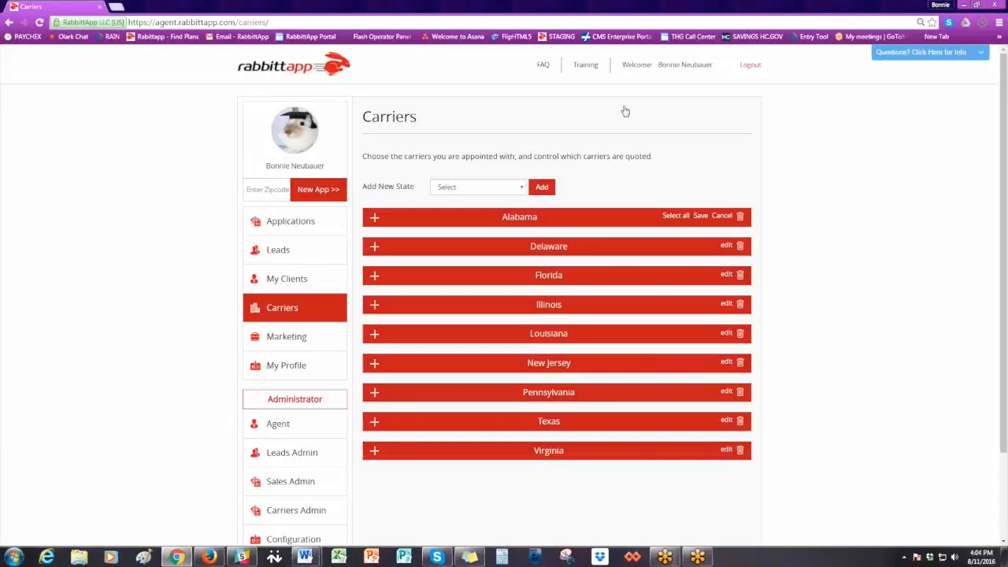
click(678, 216)
click(699, 217)
click(617, 102)
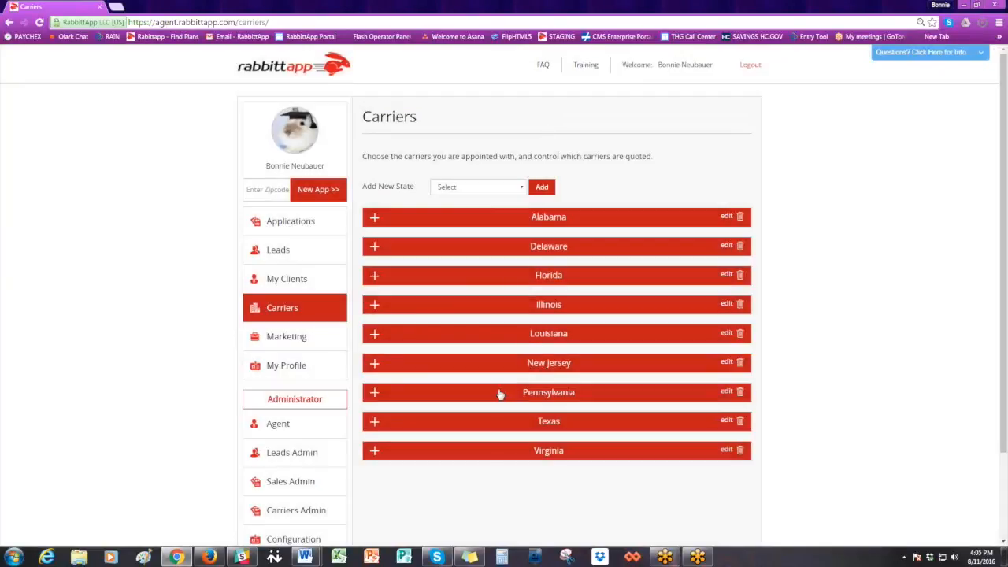
- Enable Display for Quote in Pennsylvania for Compass Xpress, Manhattan Life Group, National General (Time Ins) and National General Compass 360, and save
click(376, 394)
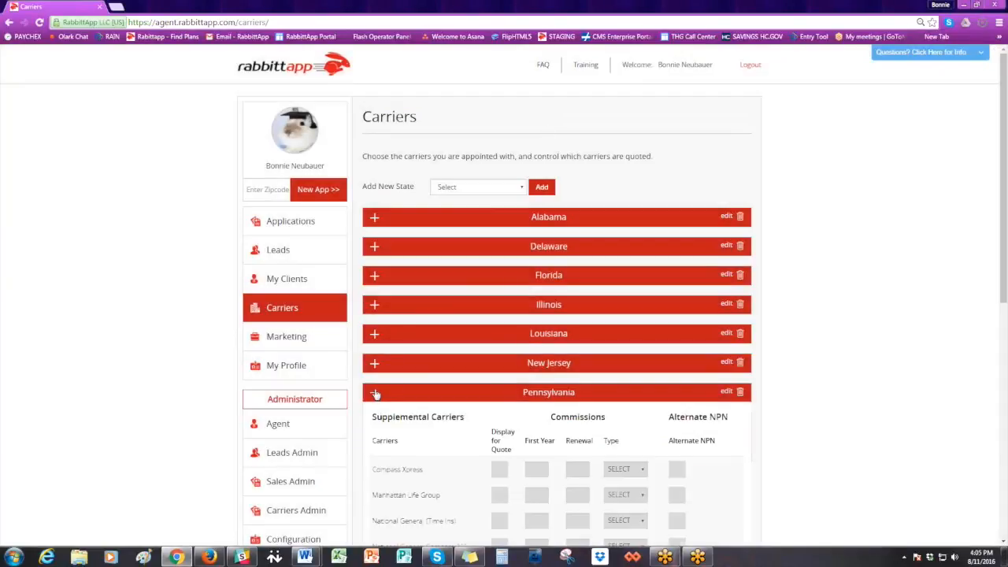
scroll(789, 237, down, 3)
scroll(790, 236, down, 1)
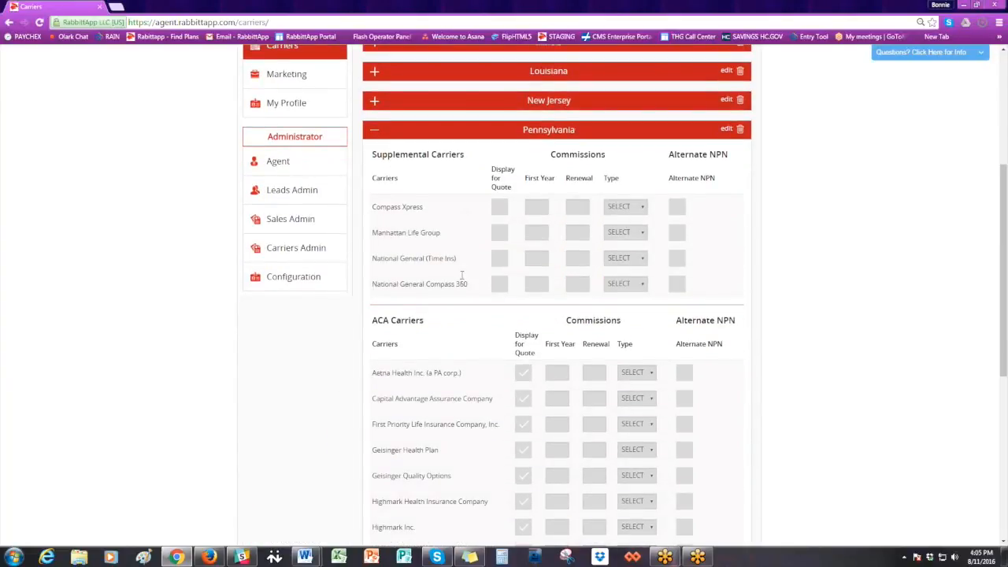
scroll(442, 441, down, 3)
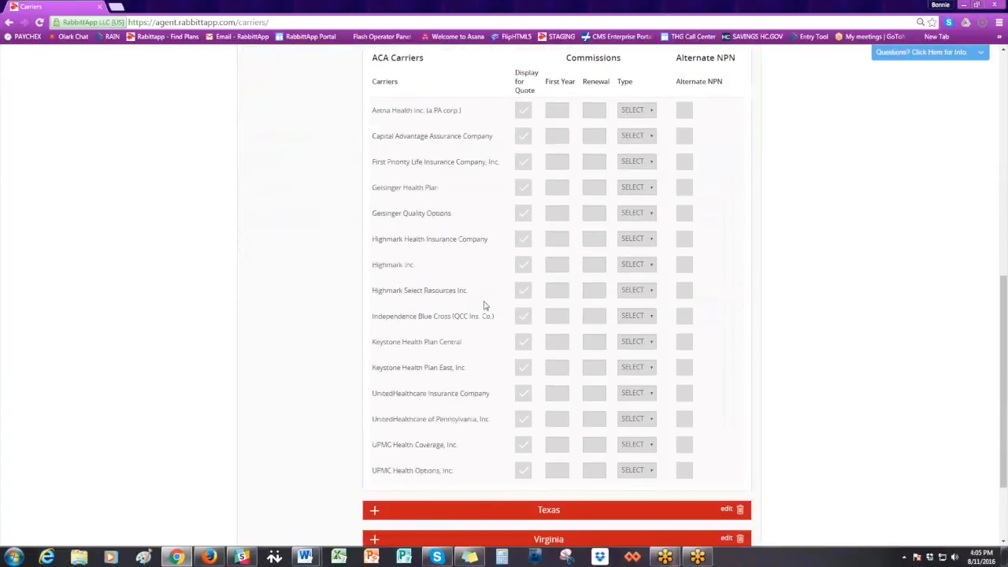
scroll(484, 306, up, 3)
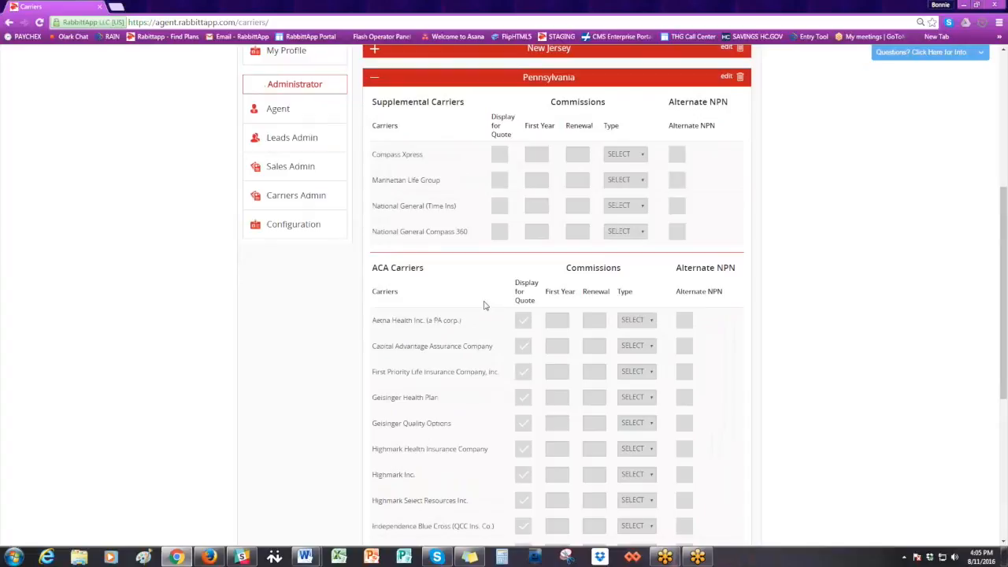
scroll(484, 305, up, 2)
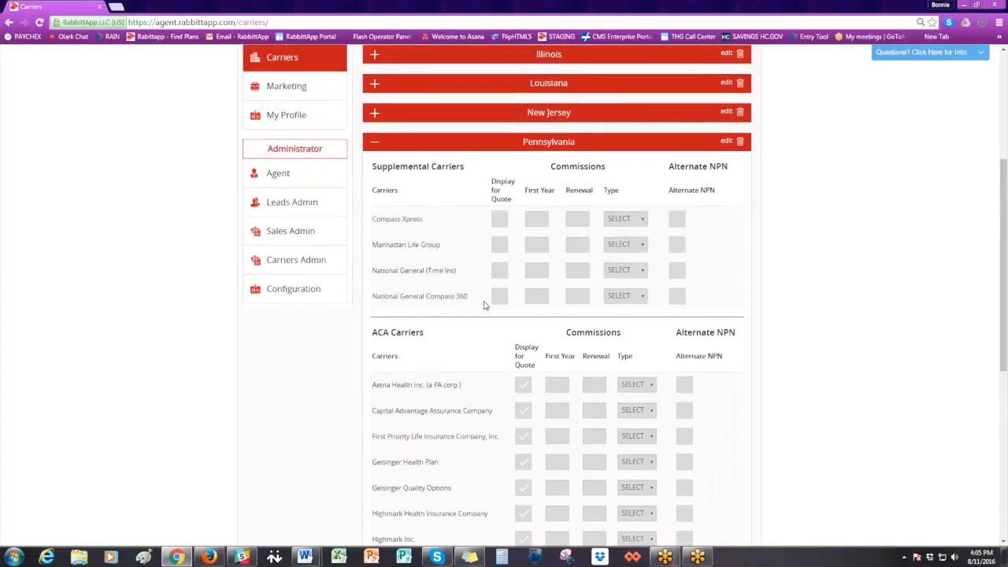
scroll(484, 306, up, 1)
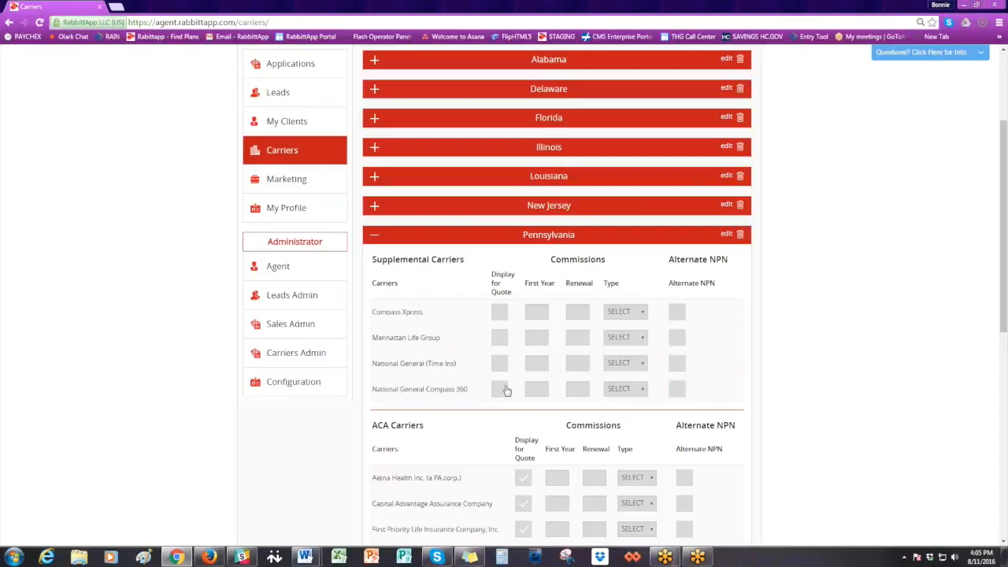
click(725, 235)
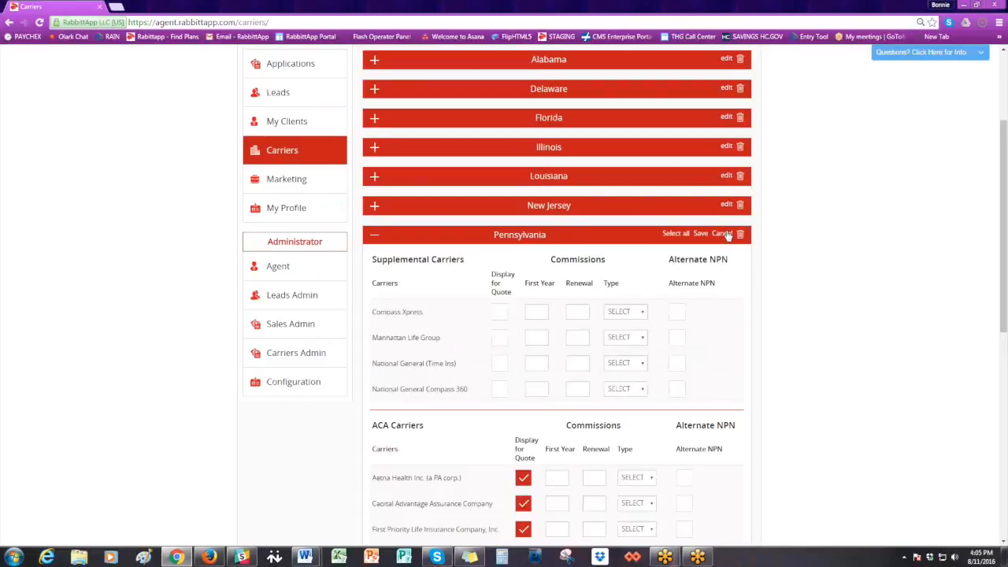
click(499, 312)
click(500, 337)
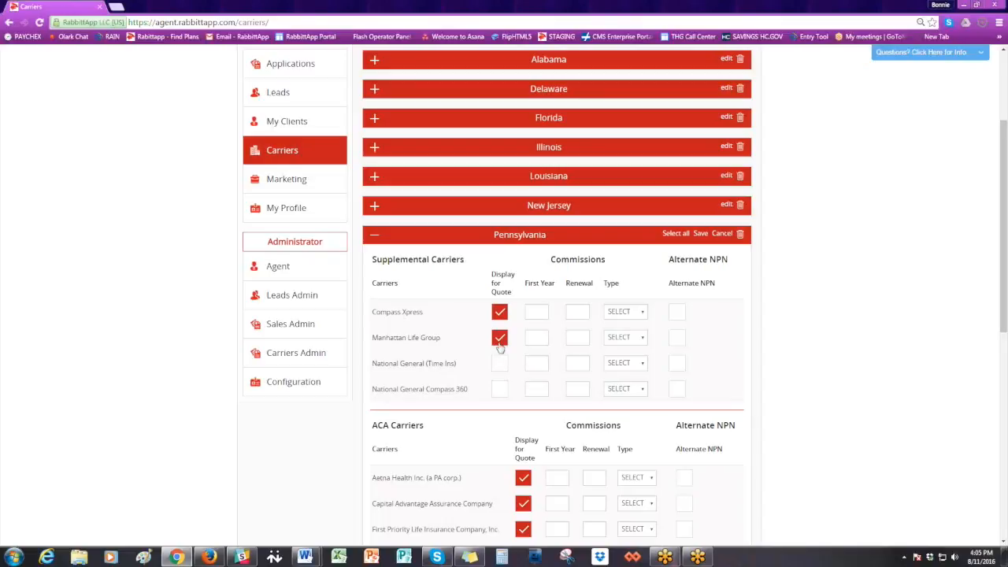
click(499, 363)
click(499, 390)
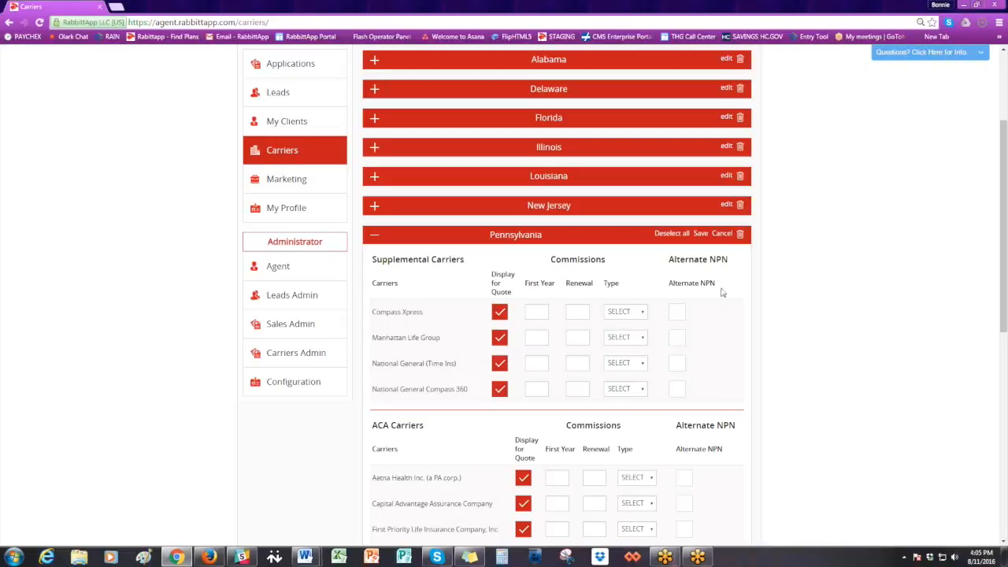
click(700, 233)
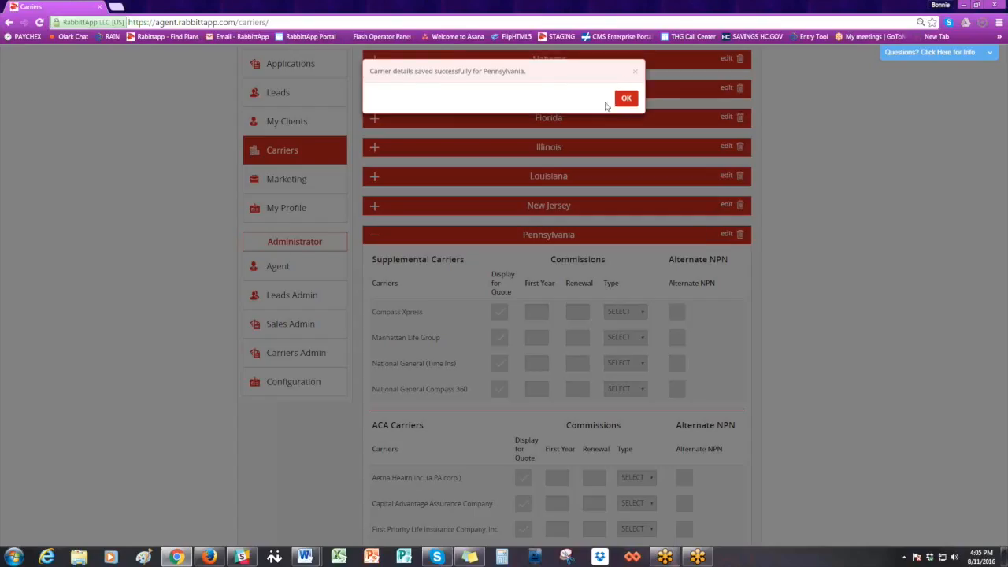
click(625, 98)
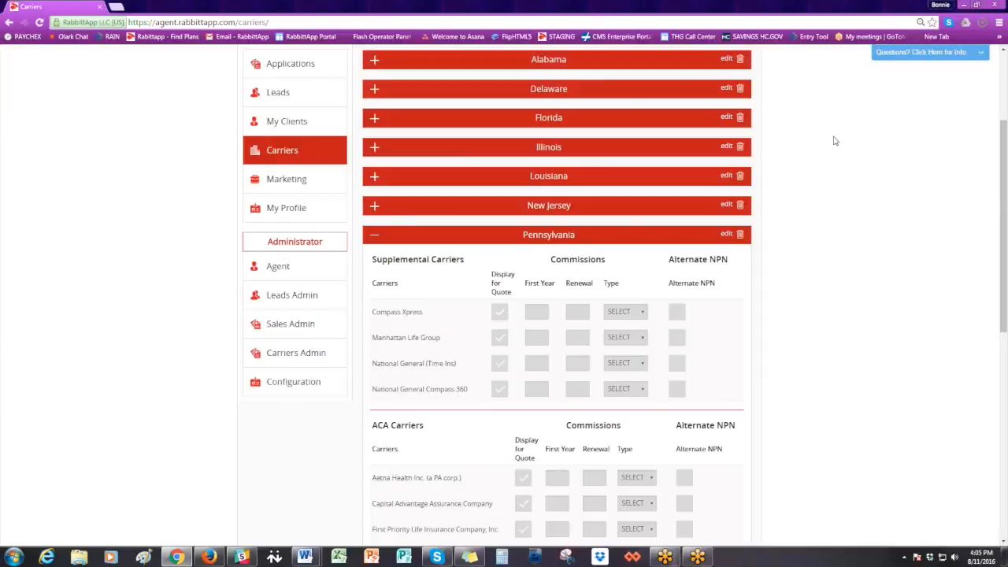
- Start a new lead on the Leads page, enter its first and last name, and fill the contact details from the saved autofill entry
scroll(824, 146, up, 2)
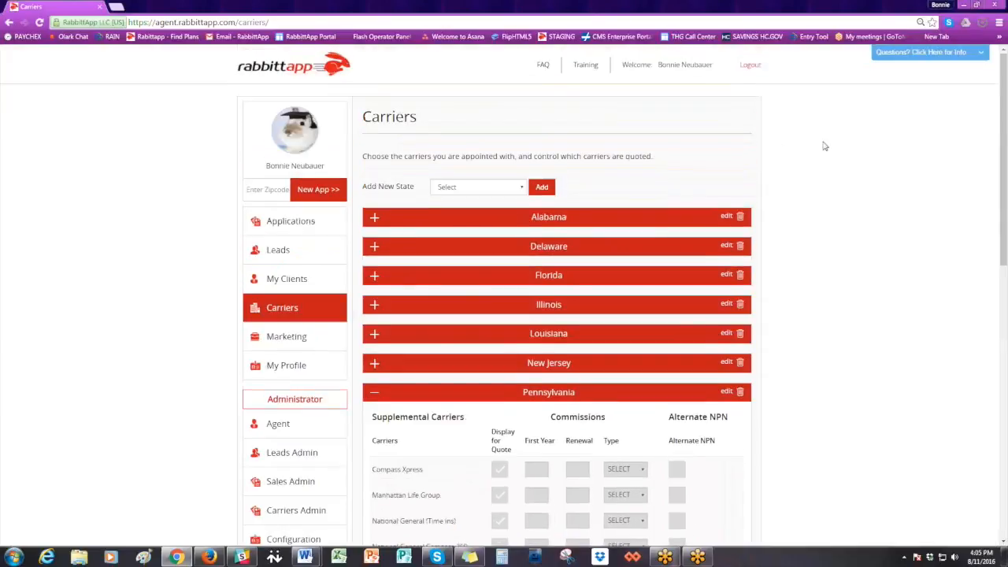
click(294, 252)
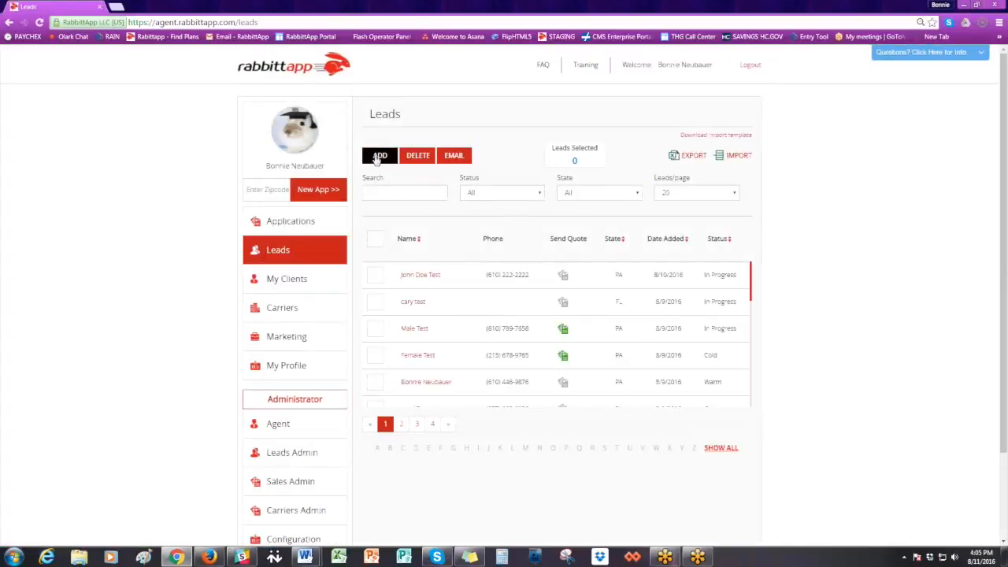
click(379, 156)
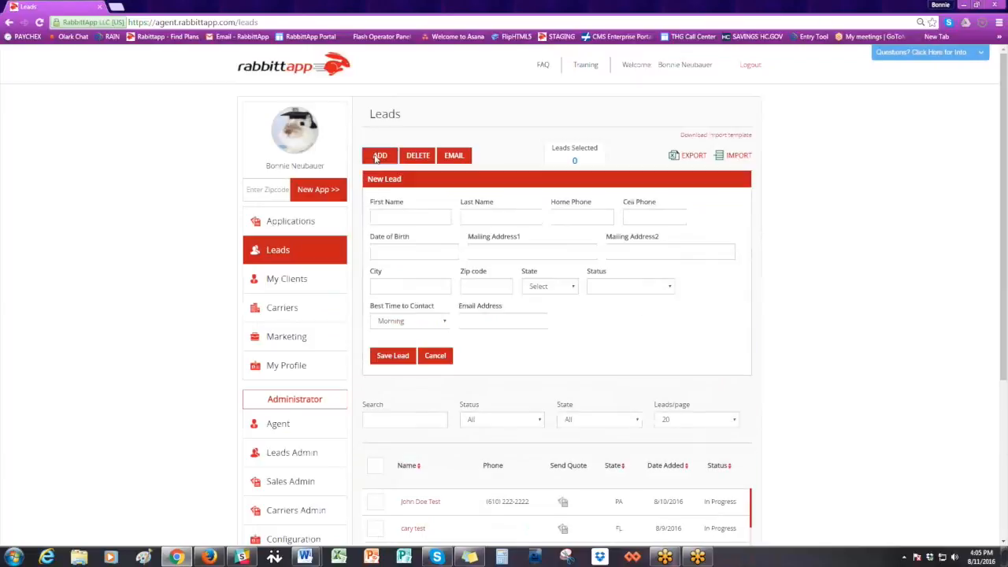
click(386, 218)
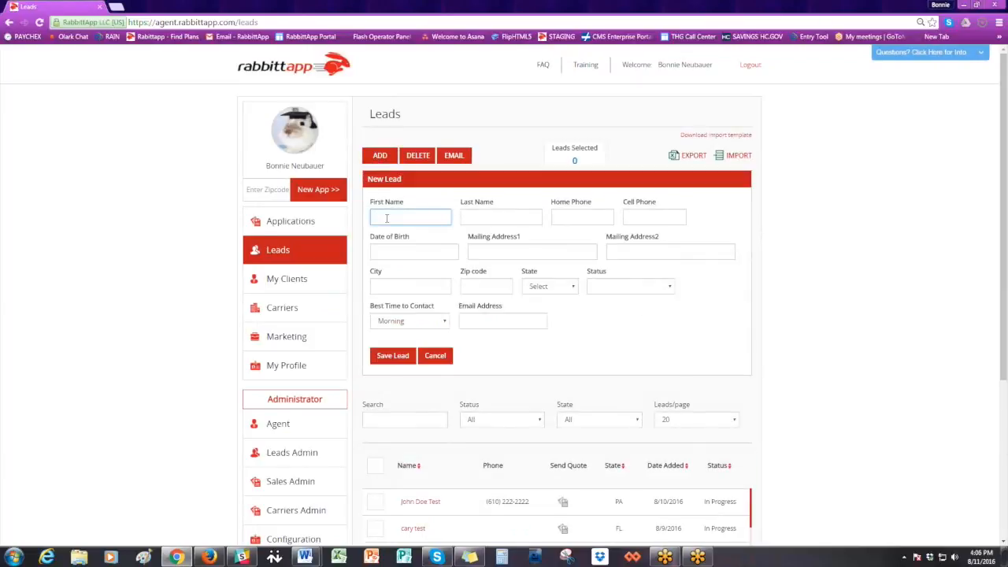
text(Quote)
key(Tab)
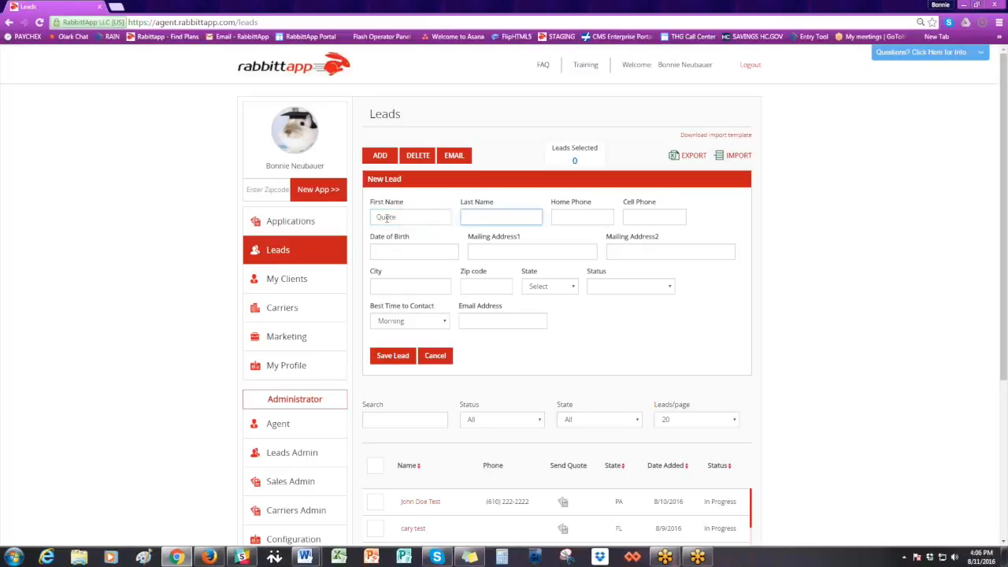
text(Test)
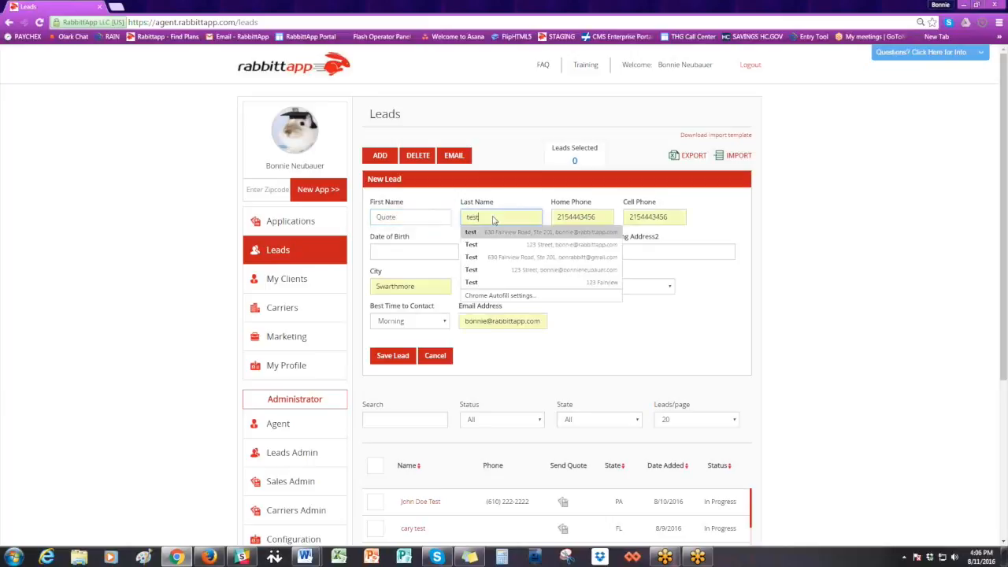
click(510, 232)
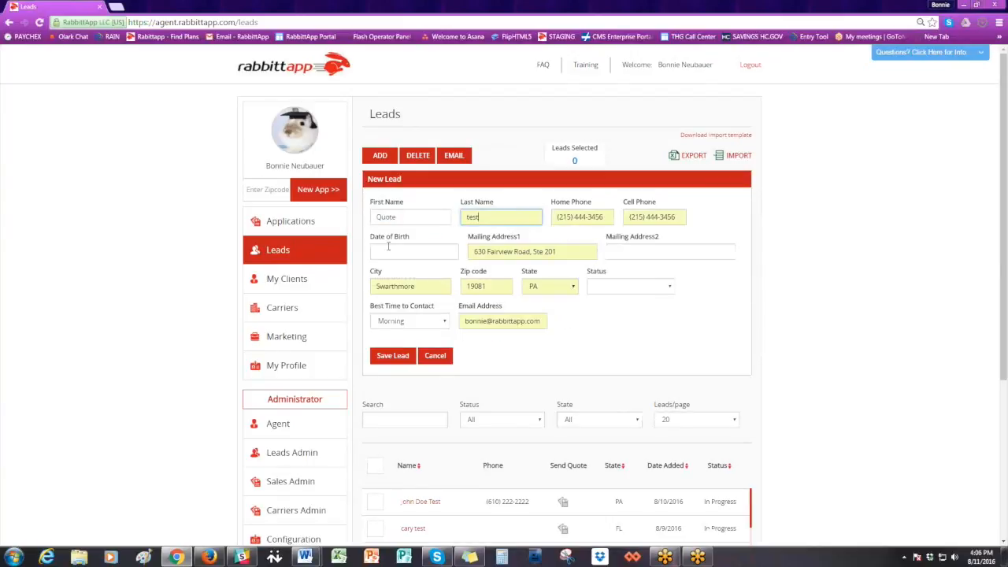
- Enter the new lead's date of birth
click(419, 247)
text(01/0)
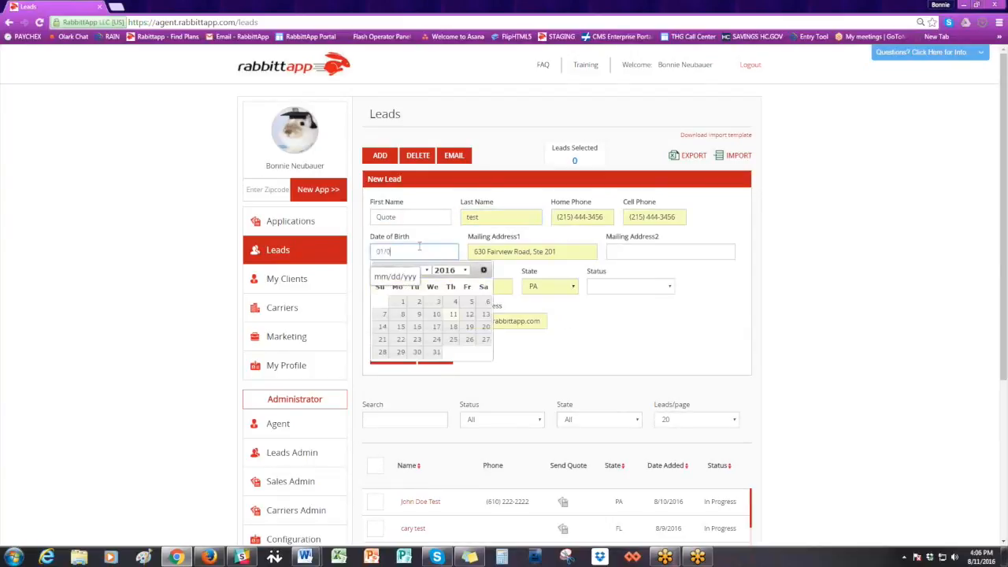
text(1/1991)
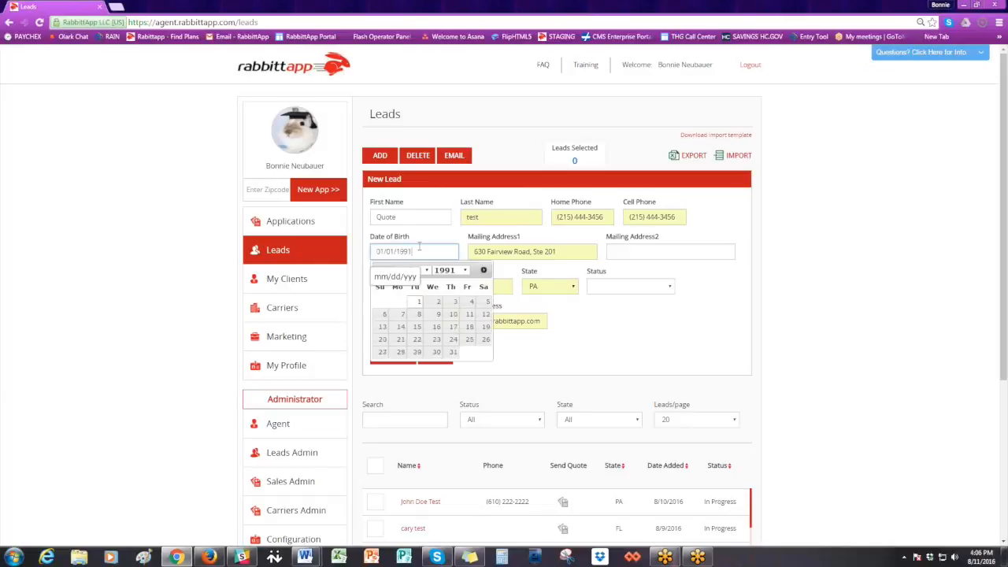
- Correct the year in the new lead's date of birth and save the lead
key(BackSpace)
key(BackSpace)
key(BackSpace)
text(981)
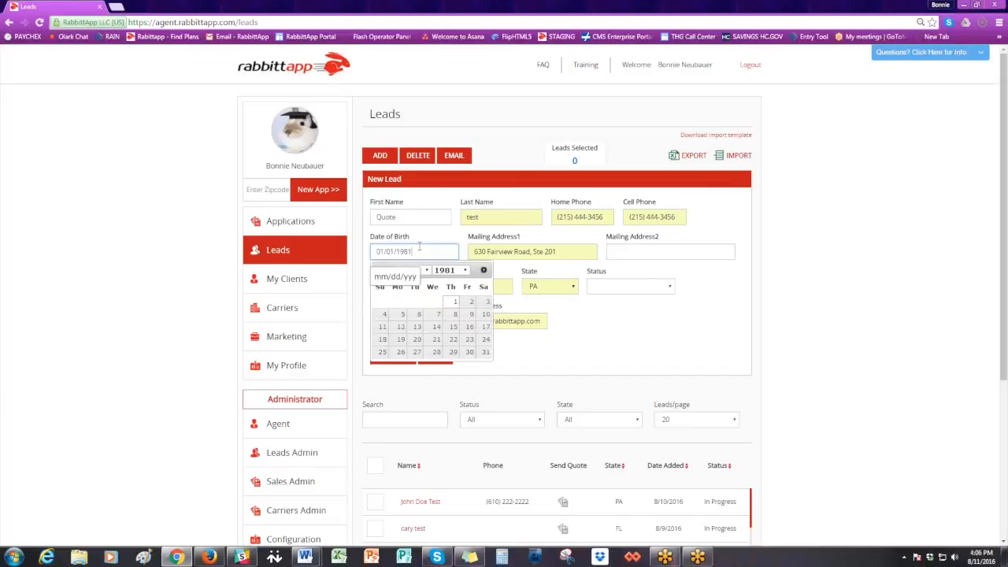
click(612, 331)
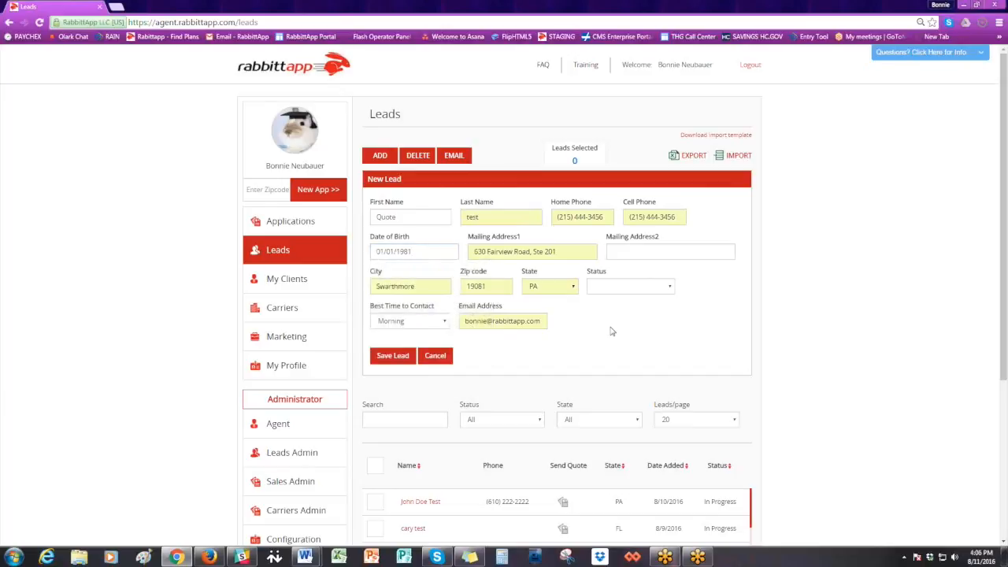
click(389, 359)
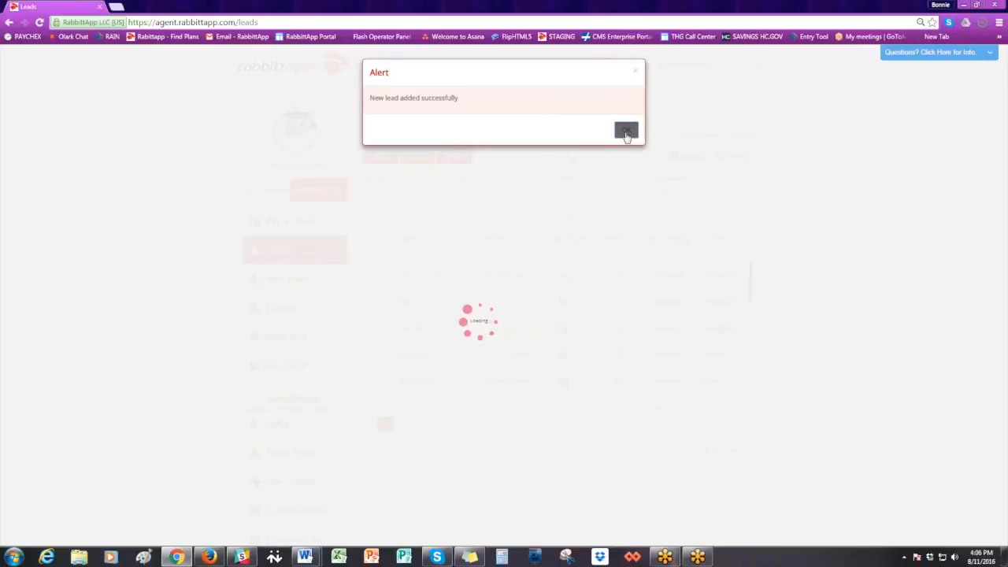
click(626, 131)
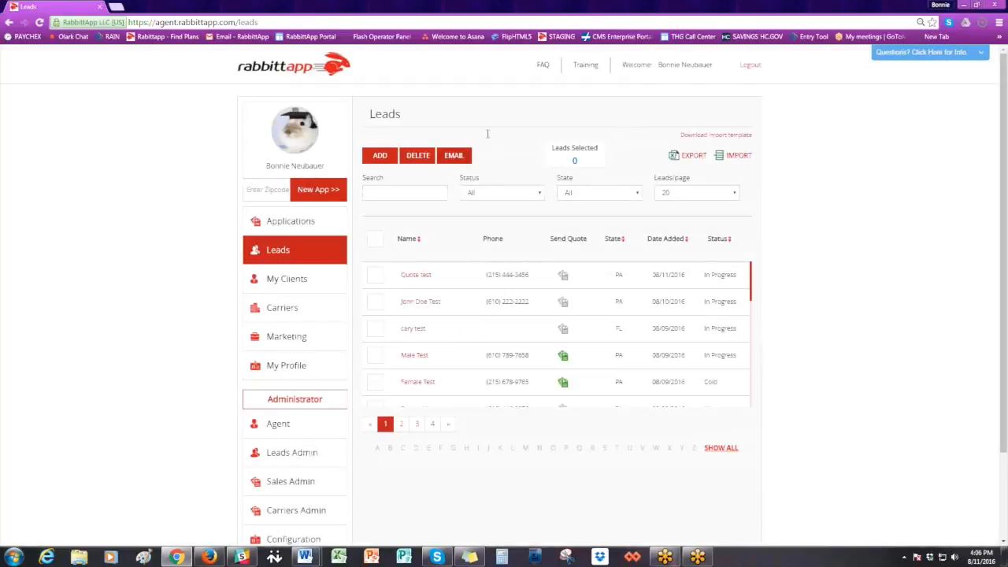
- Start a Short Term Medical and Other Supplemental quote for the newly added lead and set the insured person's gender to female
click(307, 252)
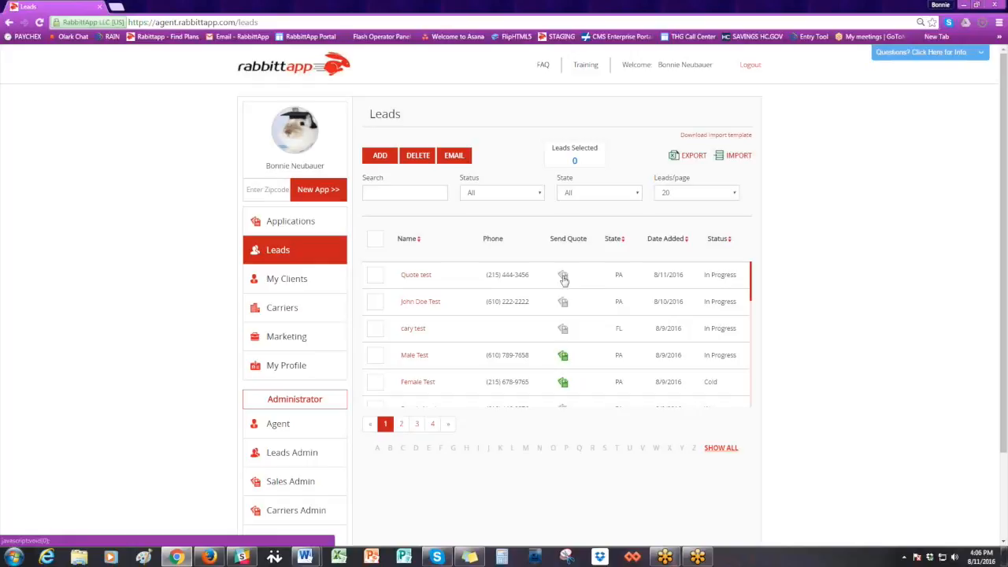
click(563, 276)
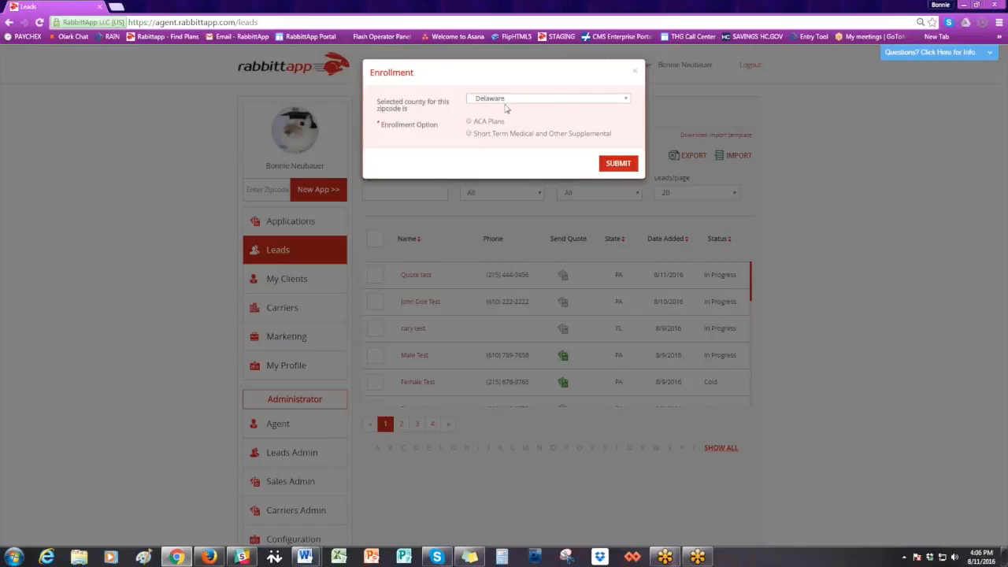
click(469, 134)
click(597, 167)
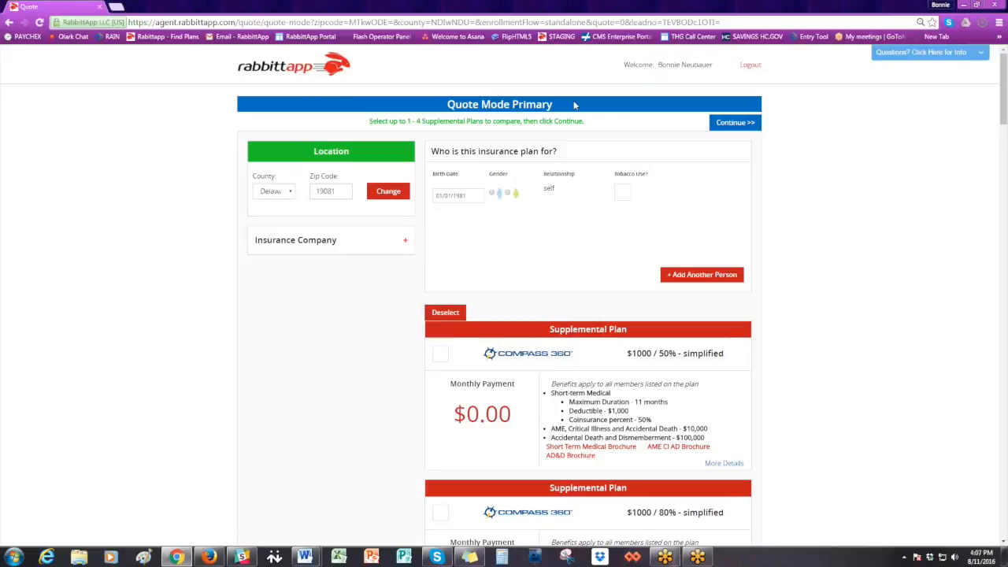
click(508, 193)
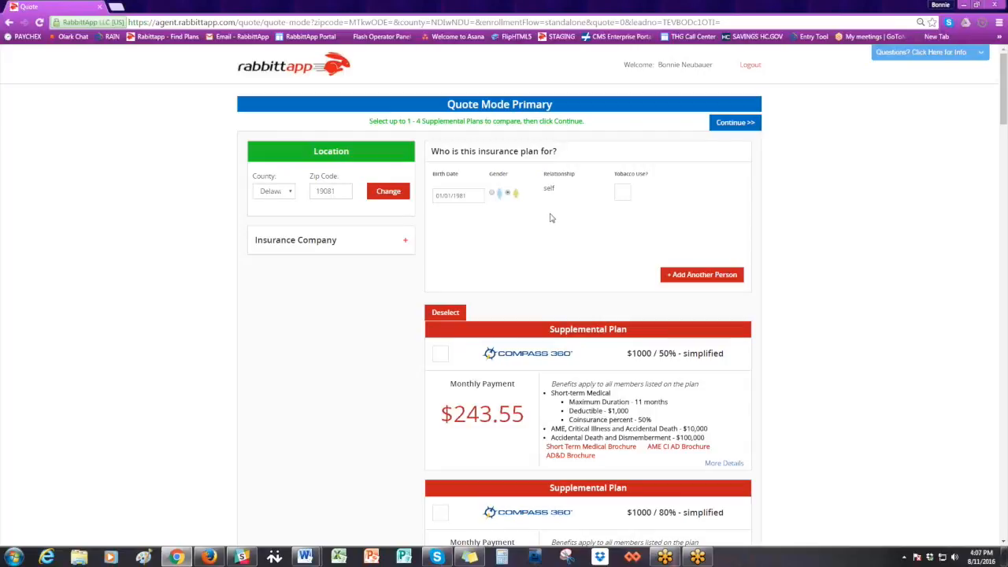
- Select the Compass 360 plans $5000 / 100% simplified, $5000 / 90% guarantee and $3500 / 80% guarantee as primary, and continue
scroll(553, 221, down, 1)
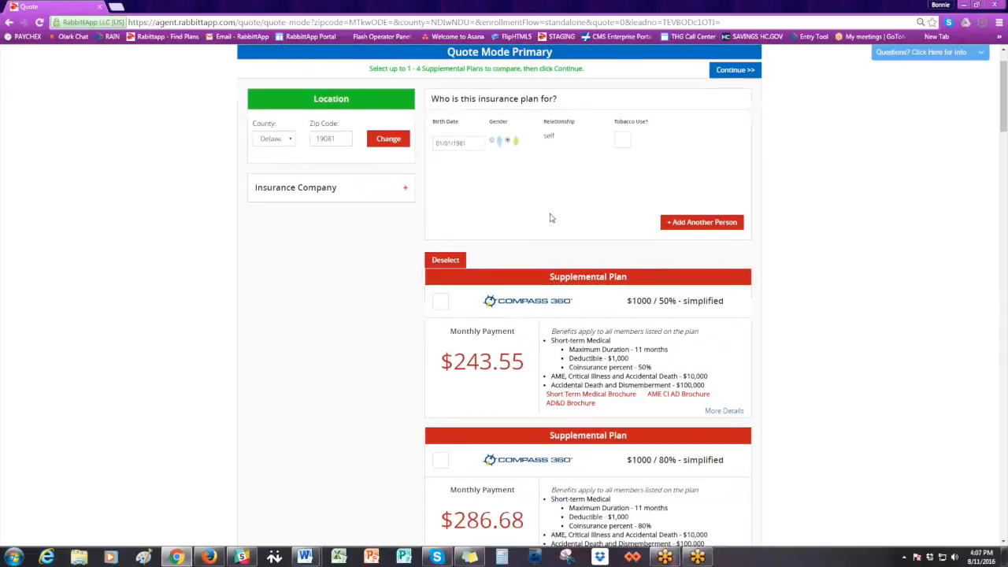
scroll(551, 218, down, 10)
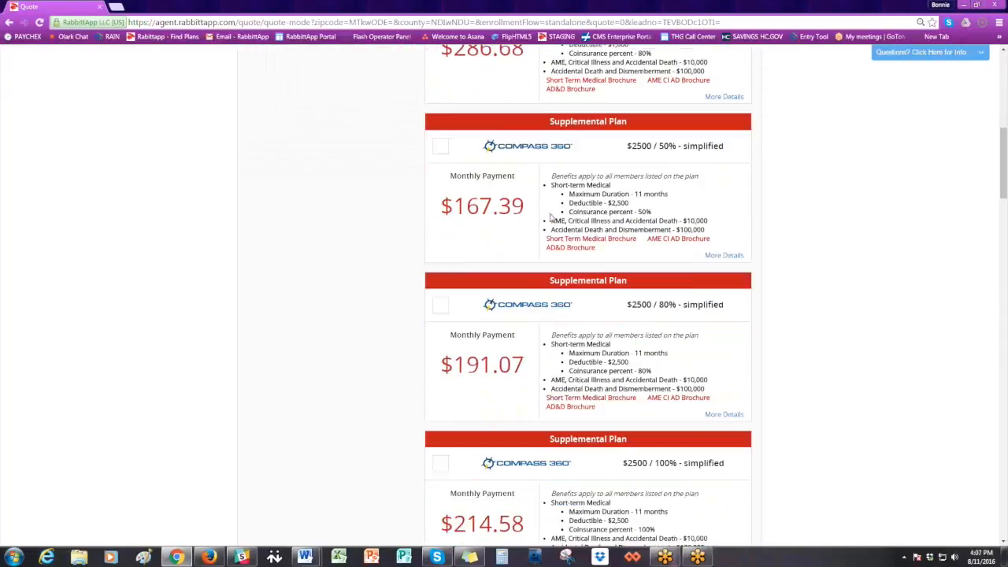
scroll(551, 218, down, 2)
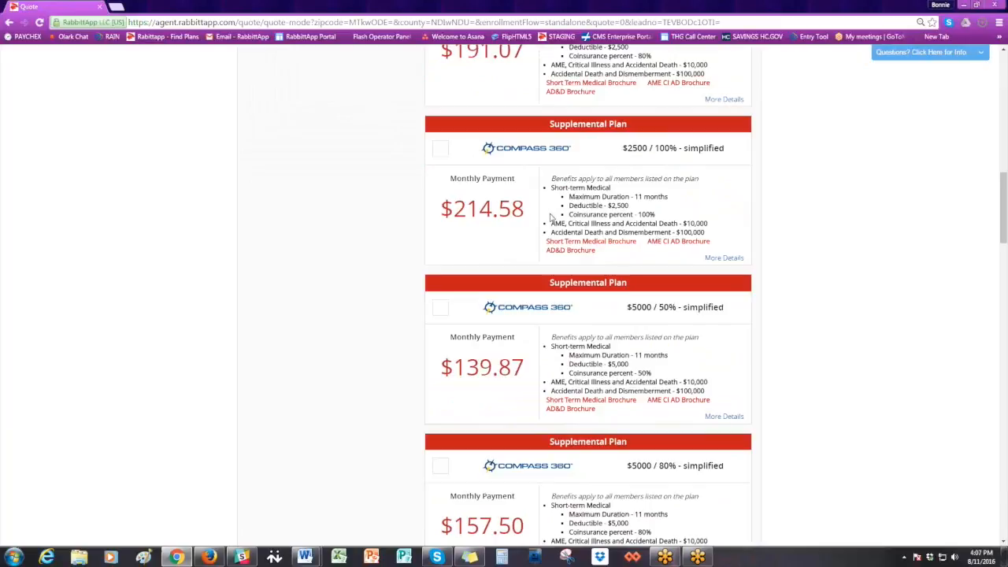
scroll(551, 218, down, 4)
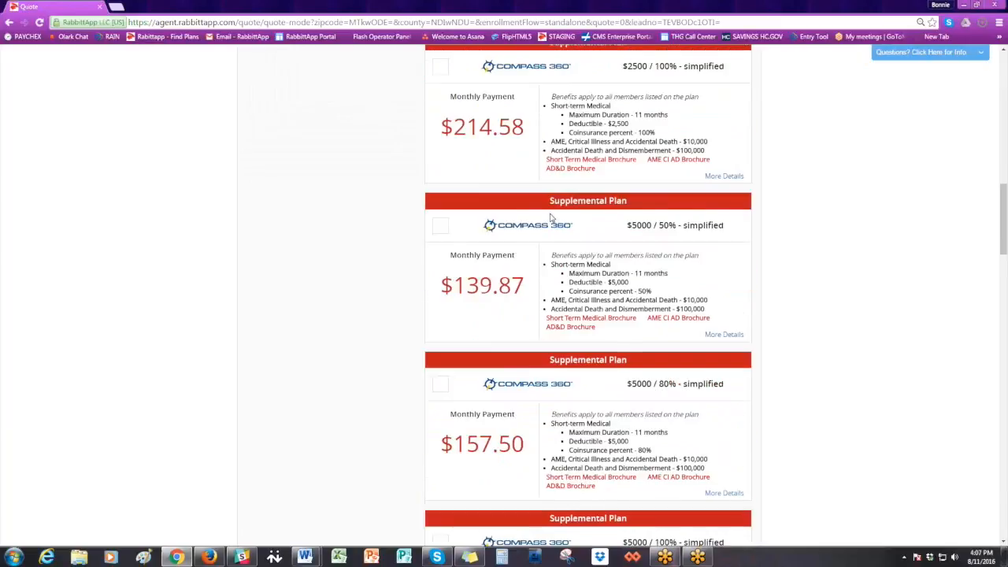
scroll(551, 218, down, 2)
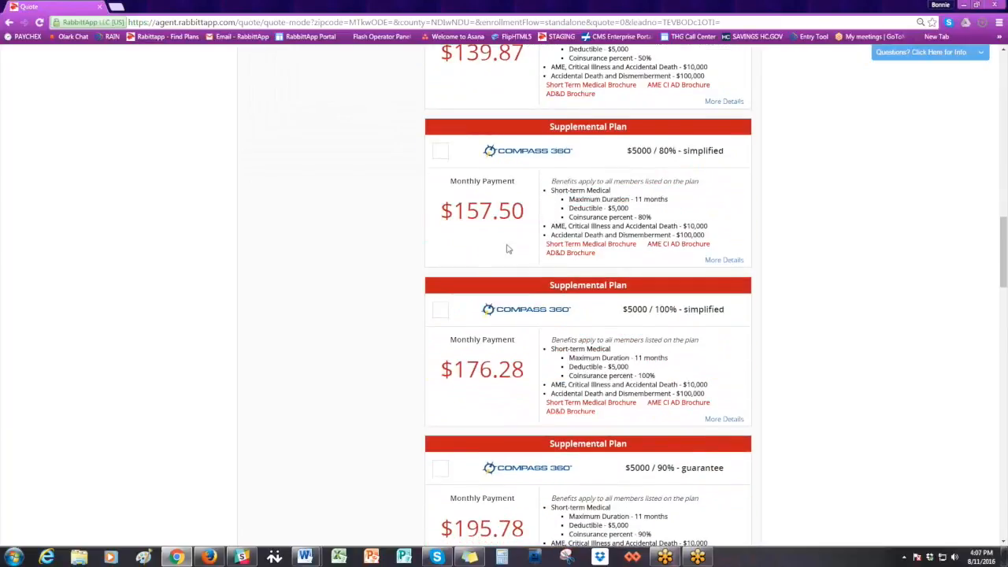
click(440, 315)
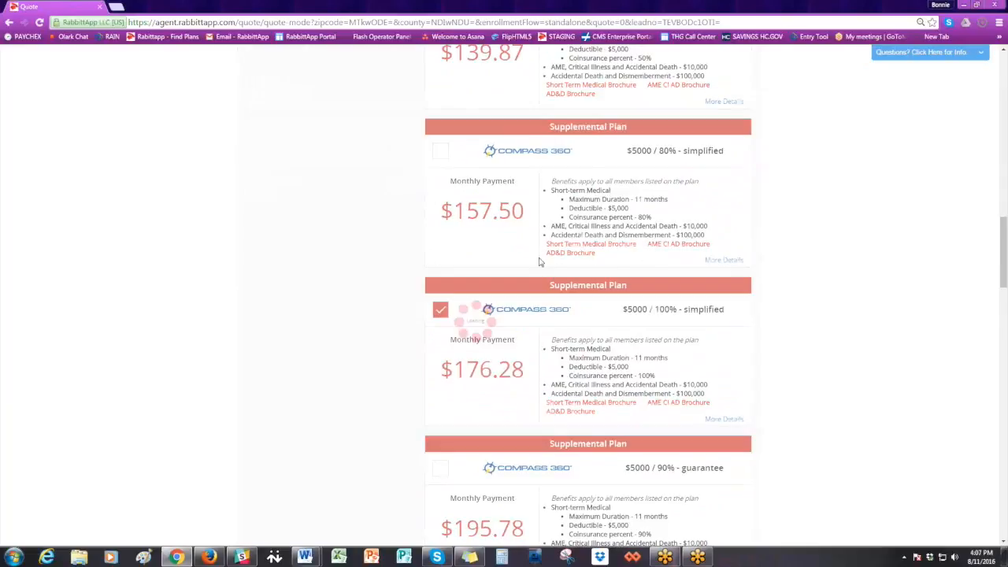
scroll(464, 303, down, 3)
click(440, 310)
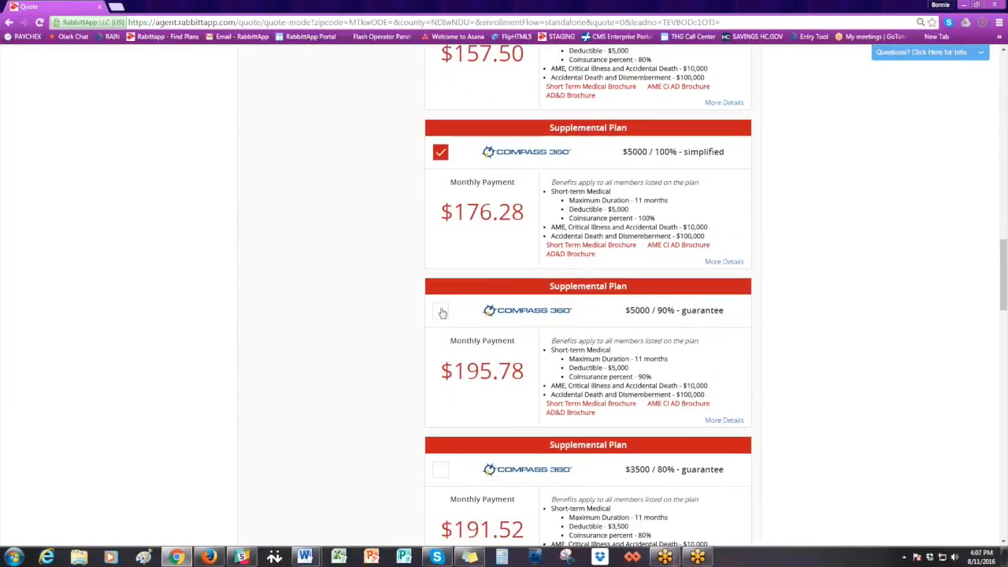
scroll(543, 278, down, 2)
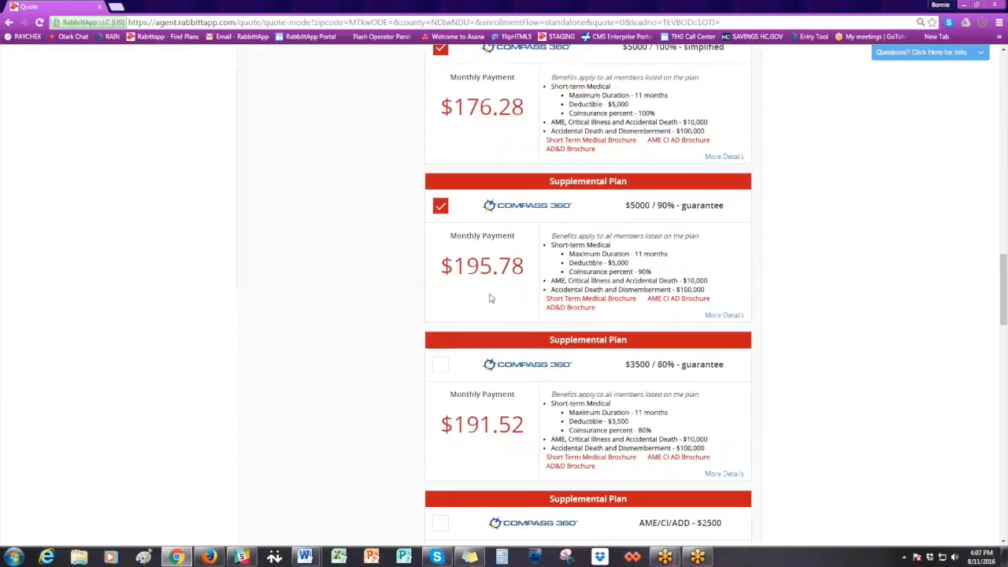
click(435, 370)
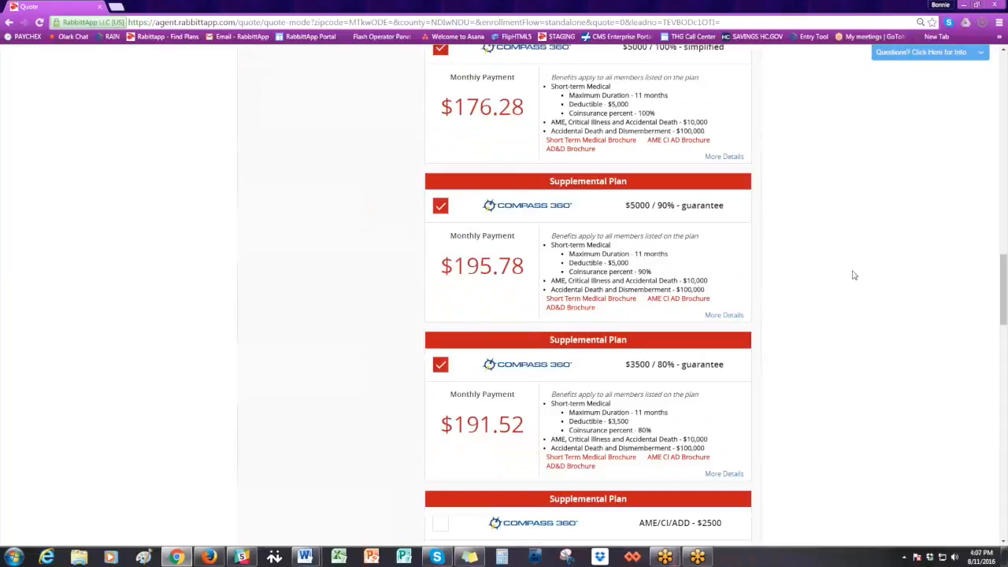
scroll(828, 267, up, 15)
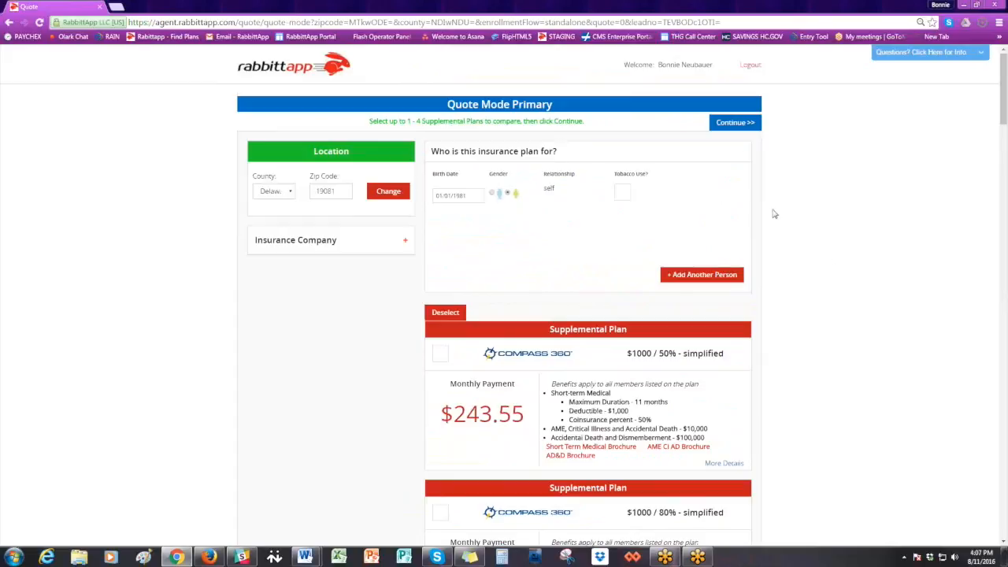
click(725, 124)
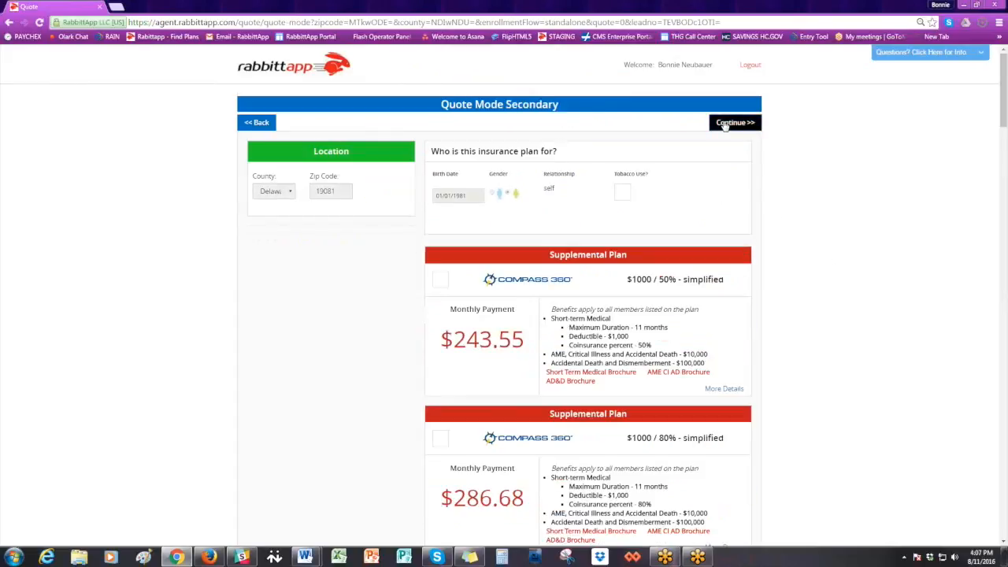
- Select the CompassXpress-Individual plan as a secondary supplemental plan
scroll(806, 129, down, 1)
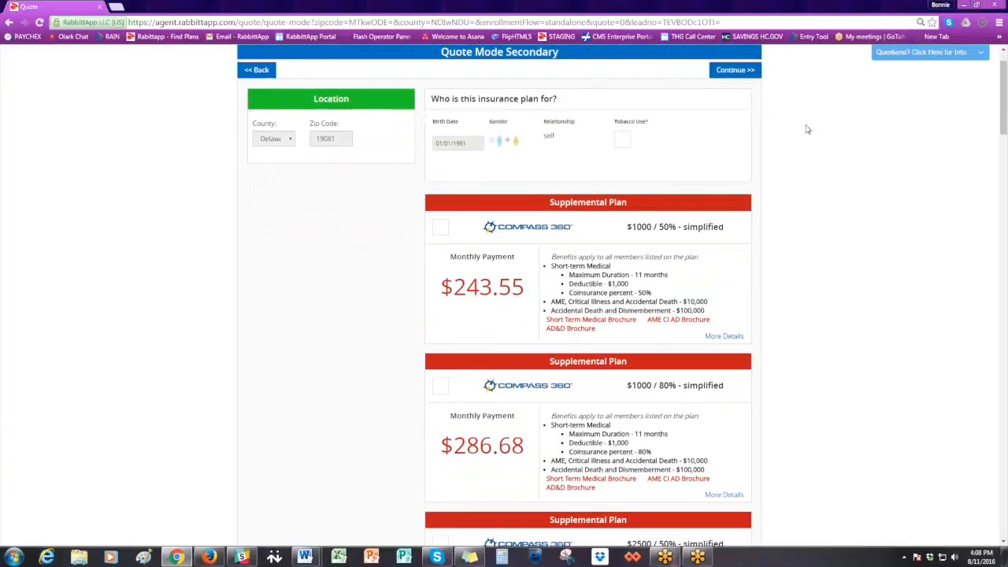
scroll(806, 130, down, 7)
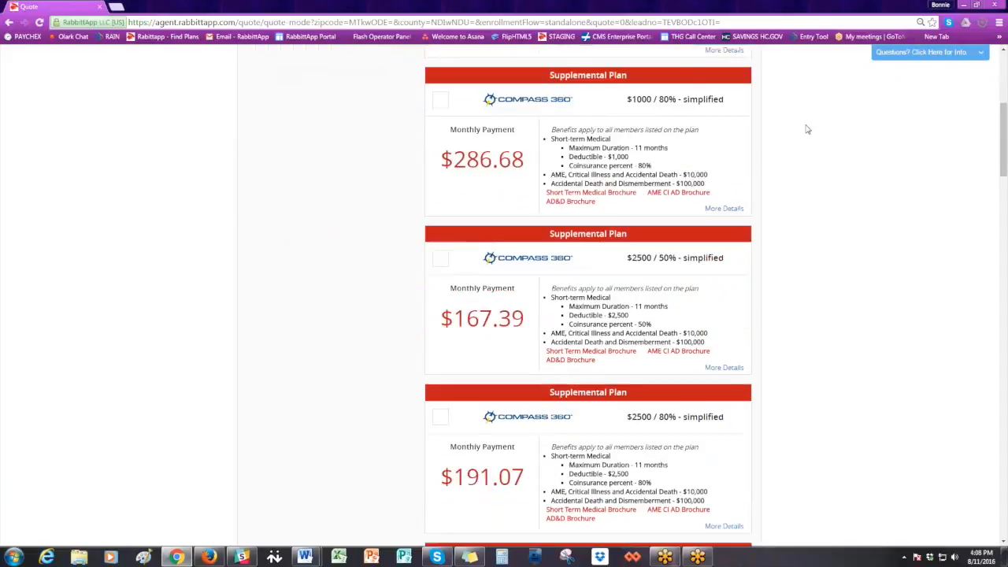
scroll(806, 129, down, 3)
scroll(807, 129, down, 12)
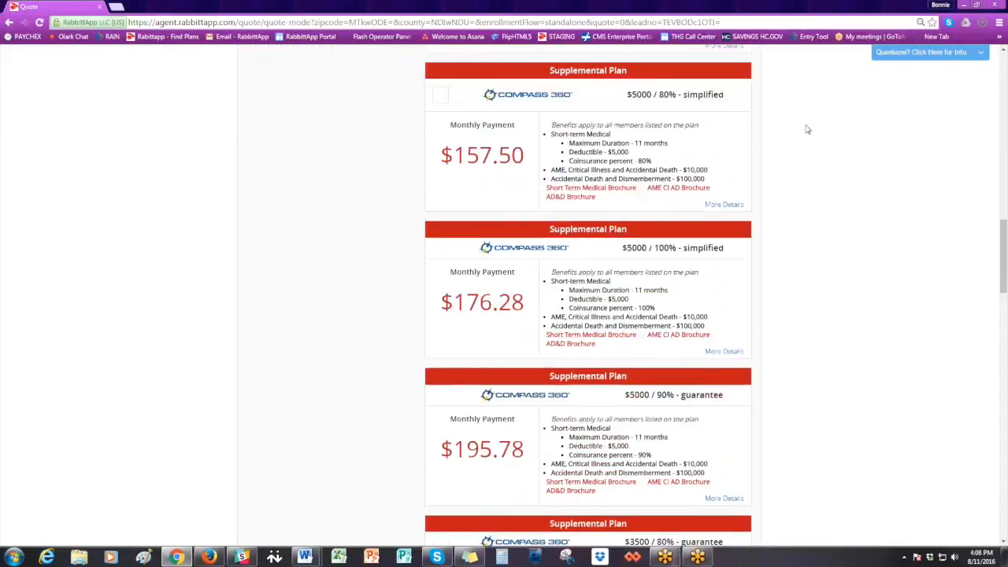
scroll(806, 129, down, 2)
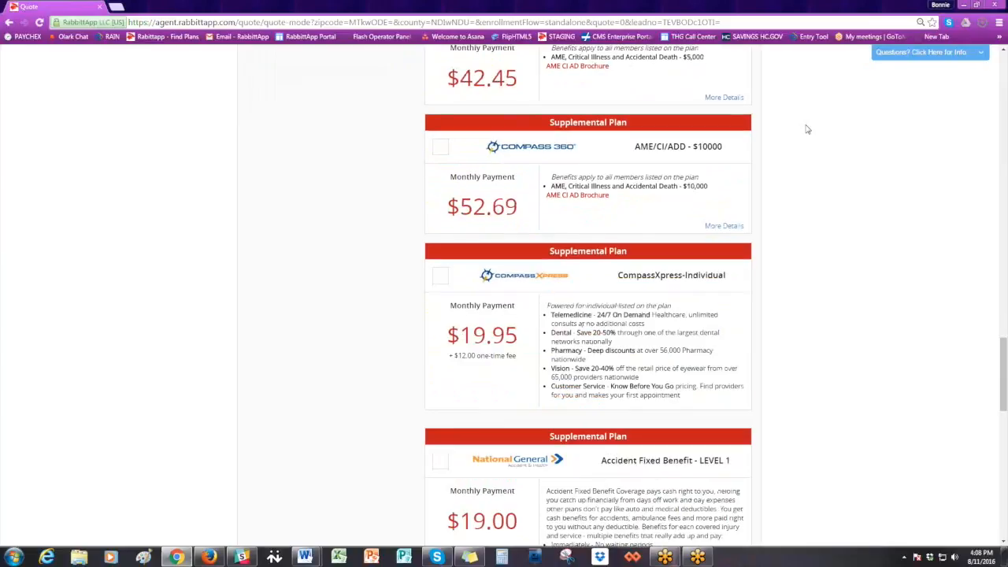
scroll(806, 129, down, 4)
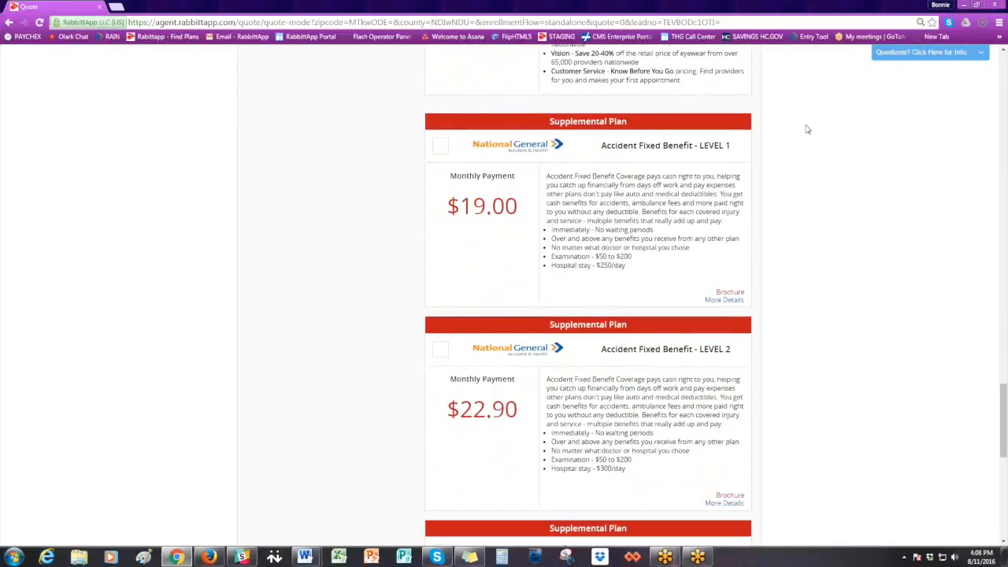
scroll(806, 129, down, 2)
scroll(804, 129, up, 5)
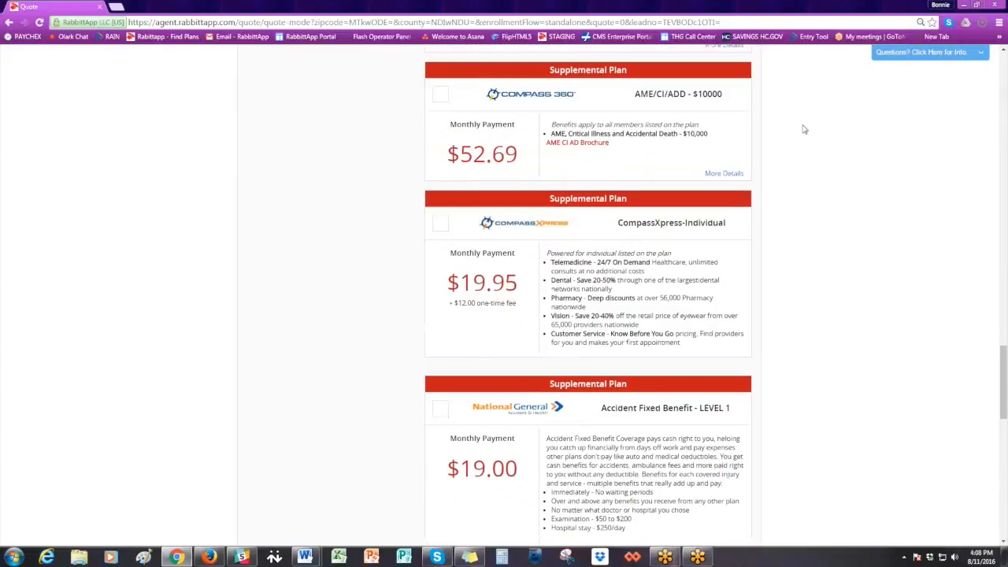
click(442, 226)
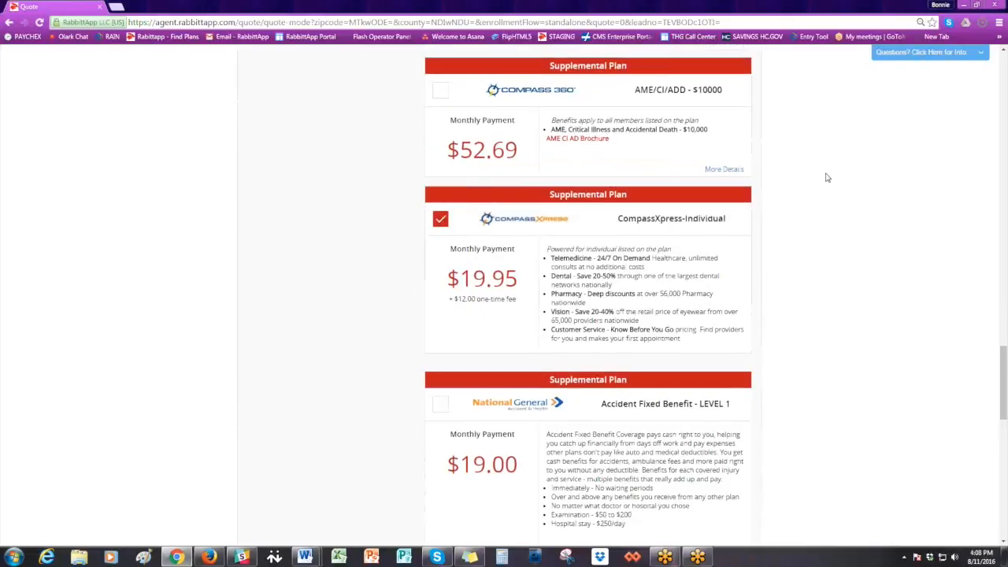
- Add the National General Dental Coverage BASIC and INTERMEDIATE plans to the secondary selection and continue to the plan comparison
scroll(827, 178, down, 2)
scroll(826, 178, down, 6)
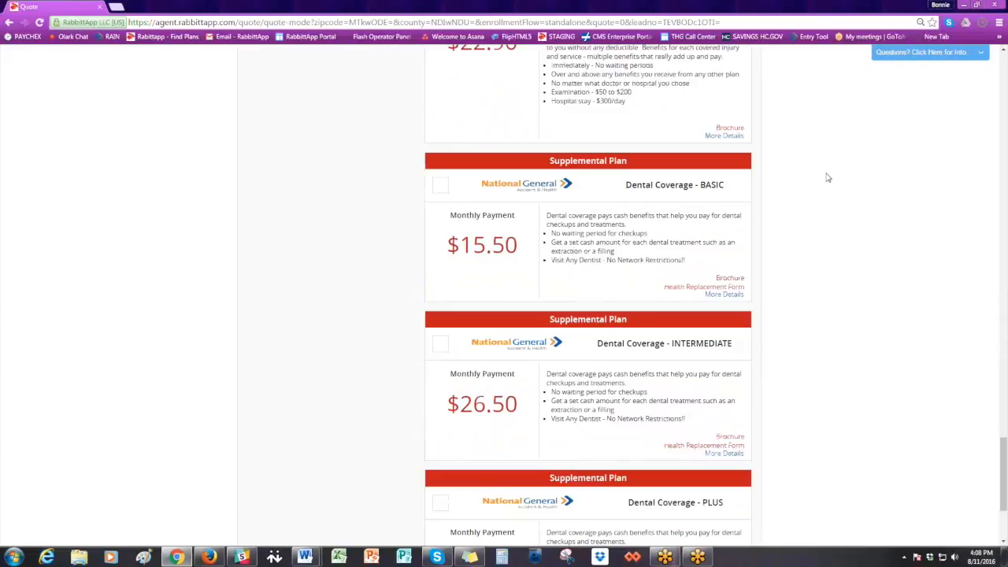
scroll(826, 178, down, 1)
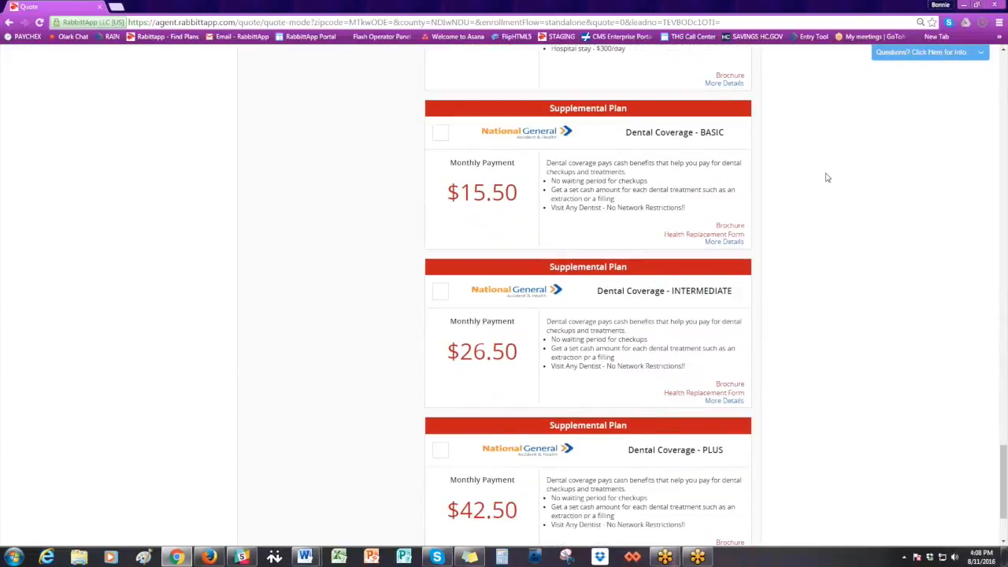
click(443, 137)
click(440, 292)
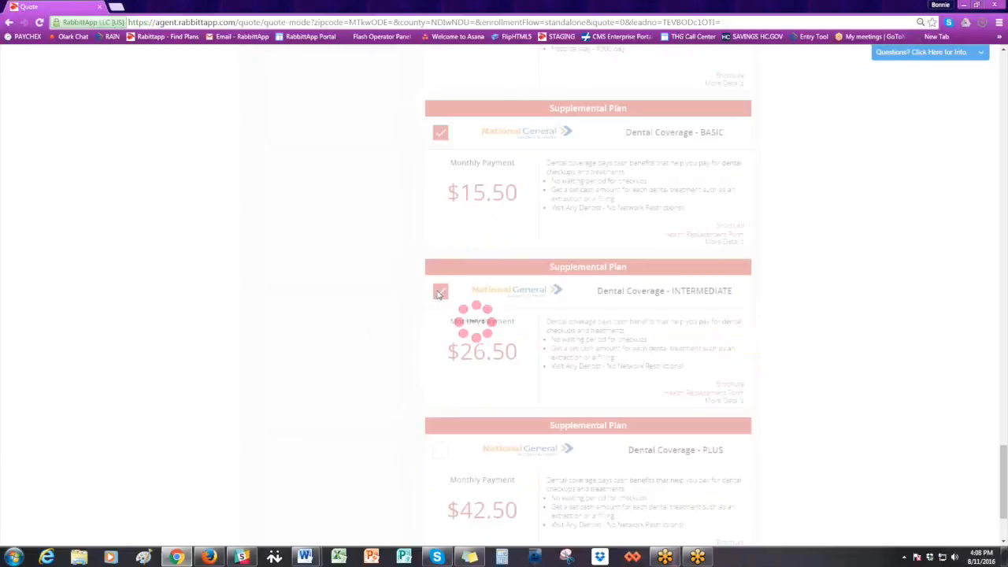
scroll(803, 223, up, 20)
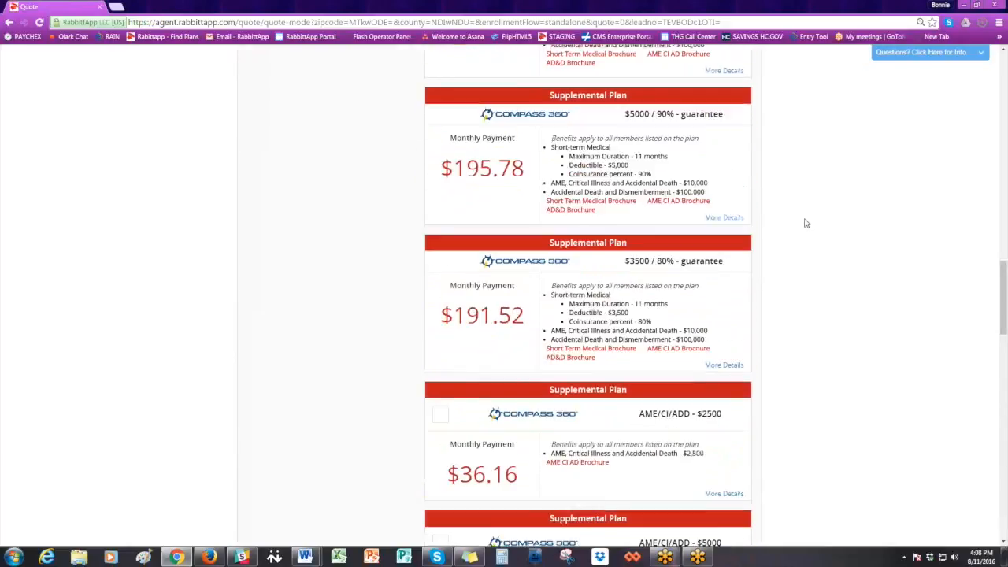
scroll(803, 223, up, 10)
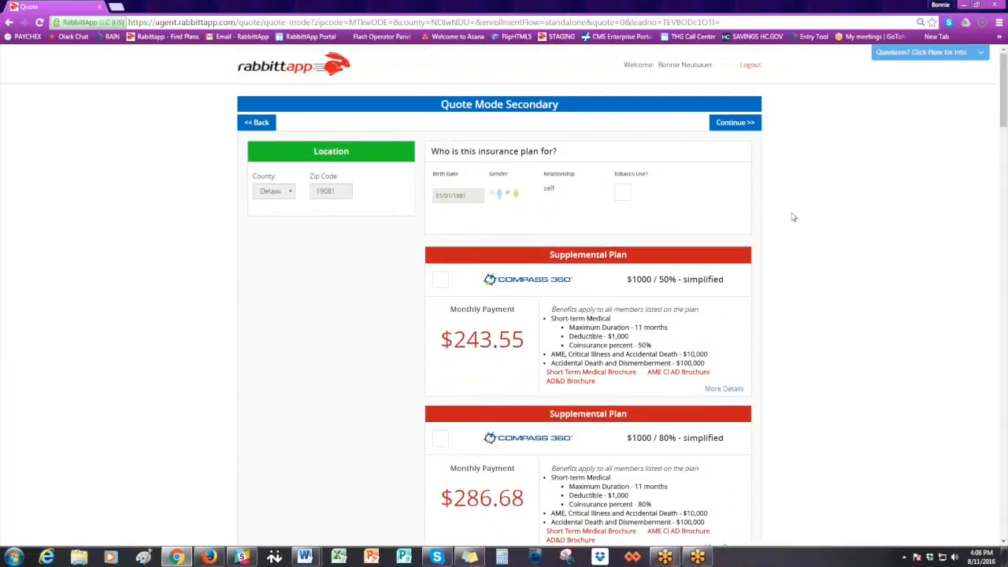
click(733, 125)
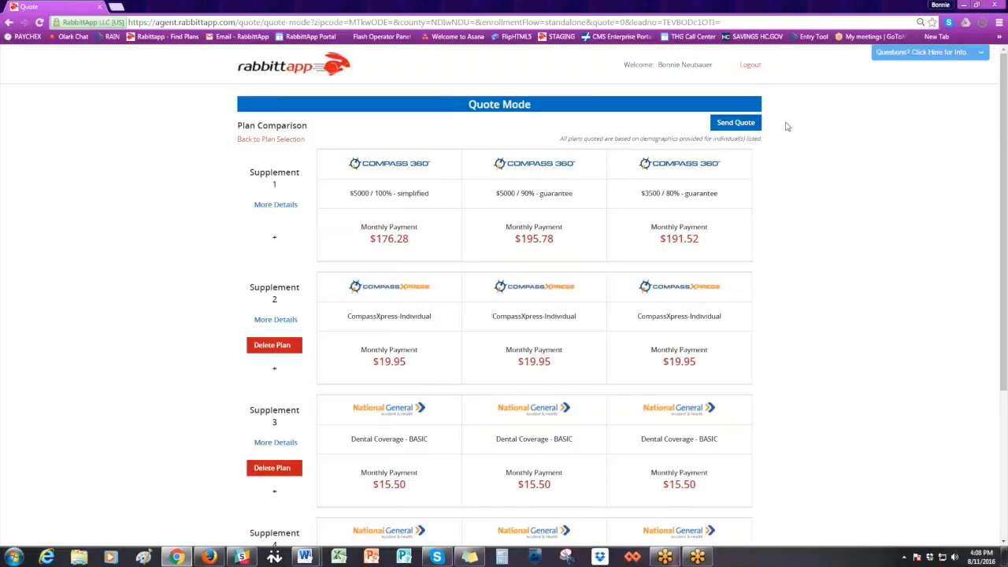
- Remove the fourth supplement from the plan comparison and open the quote email for the lead
key(ctrl+minus)
key(ctrl+minus)
key(ctrl+minus)
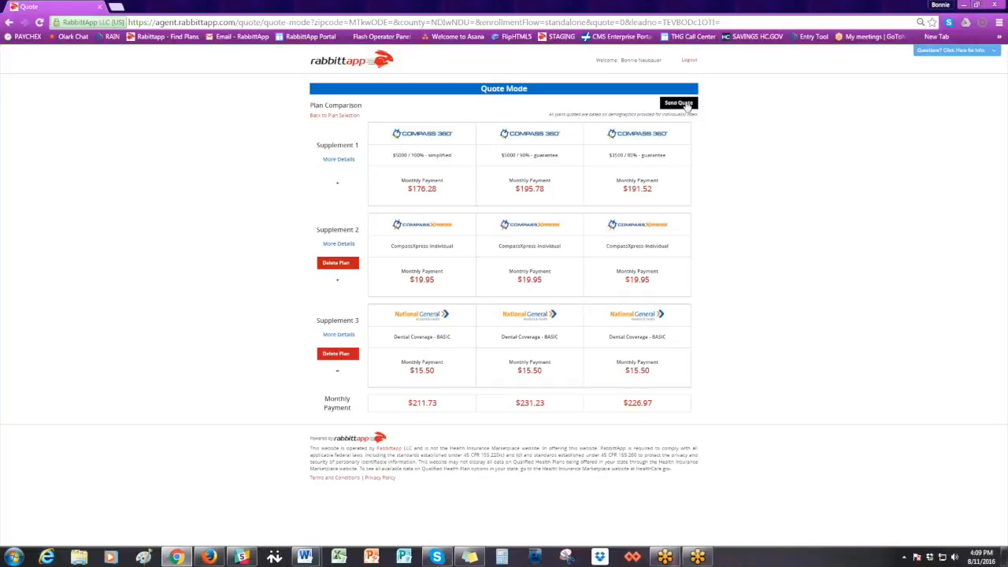
click(685, 103)
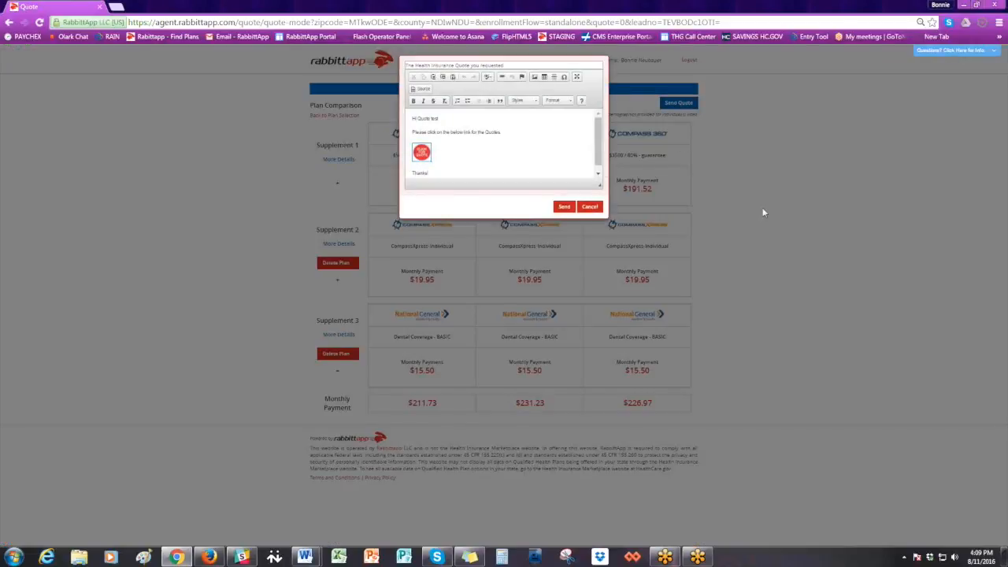
key(ctrl+plus)
key(ctrl+plus)
key(ctrl+plus)
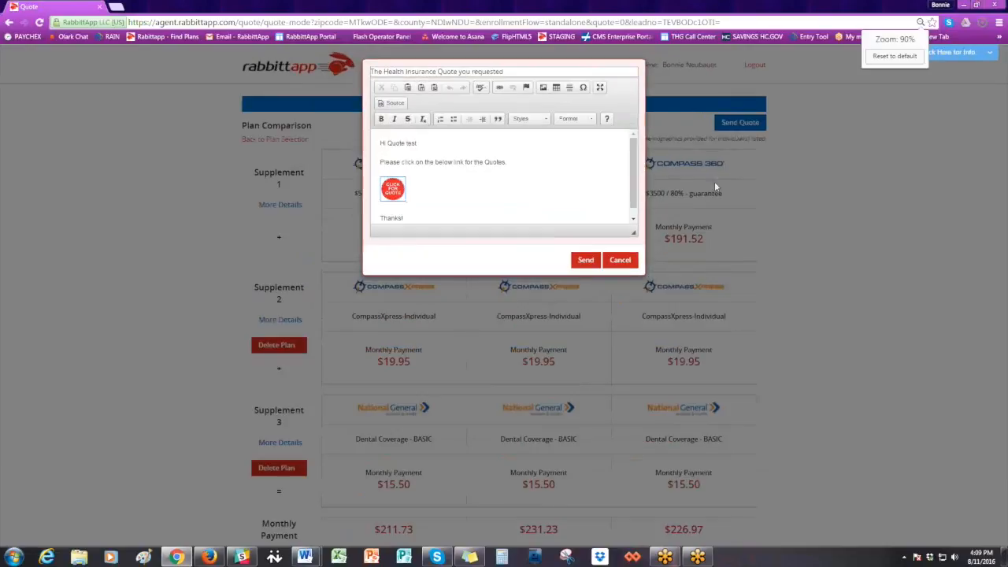
- Add HELLO to the quote email's subject and SMILE after the link sentence in its body, and send the quote
click(536, 73)
text(HELLO)
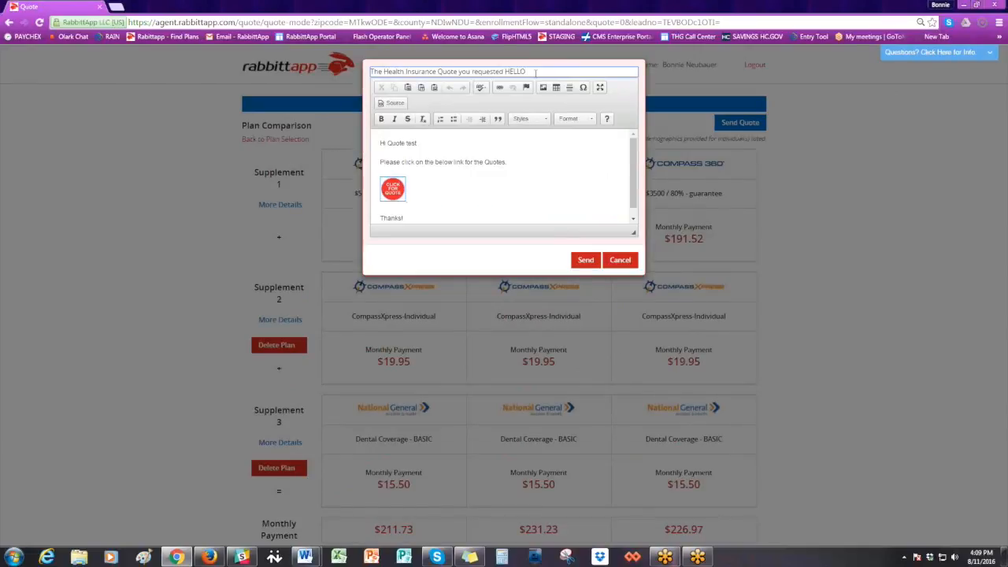
click(519, 163)
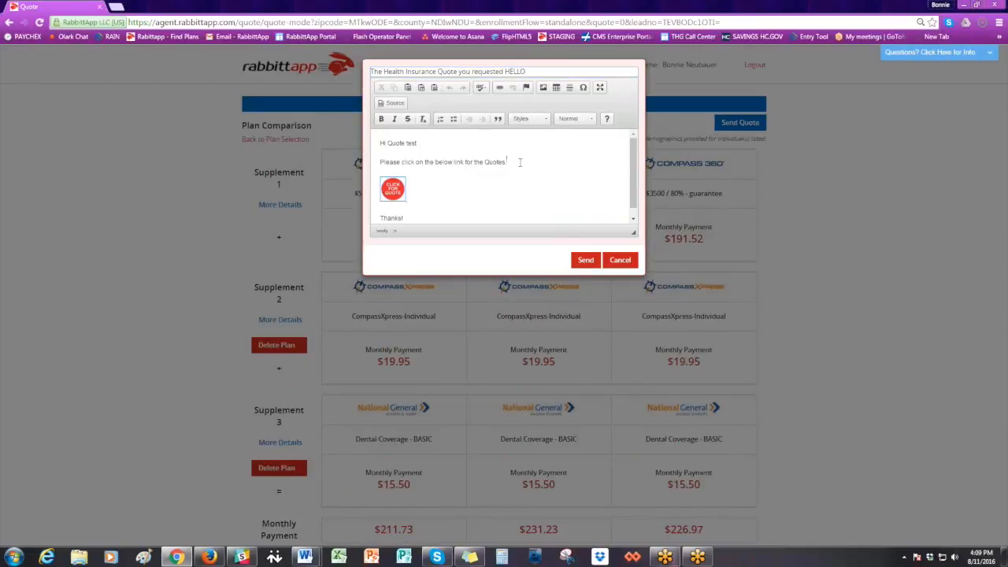
text(SMILE)
click(585, 259)
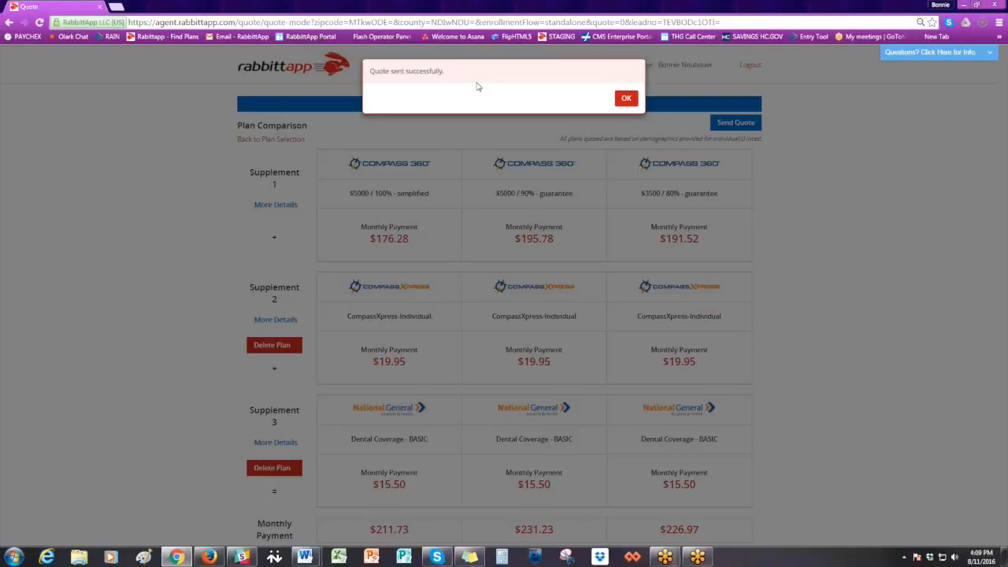
click(622, 99)
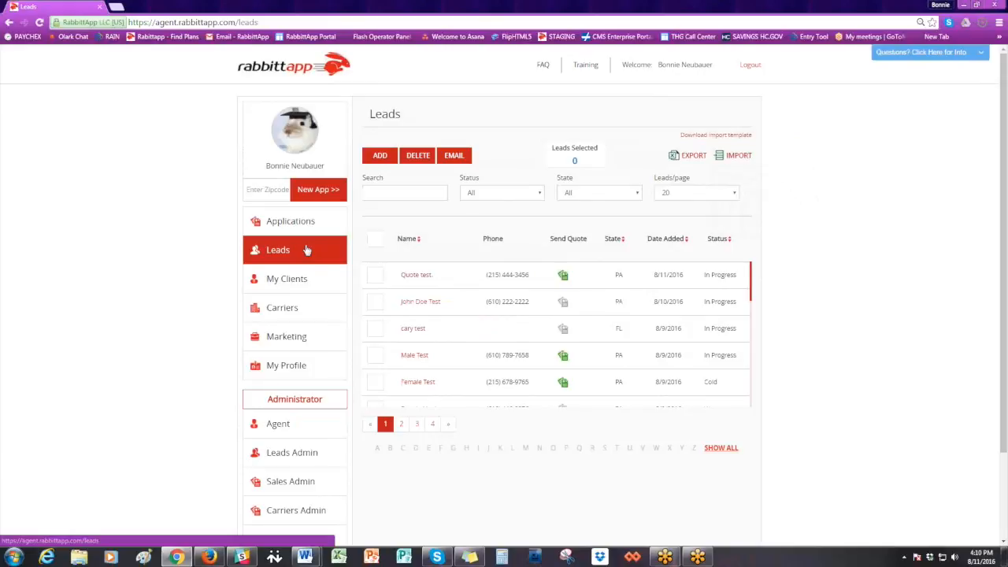
- Open the detailed client info of the lead that received the quote from the leads list
click(416, 275)
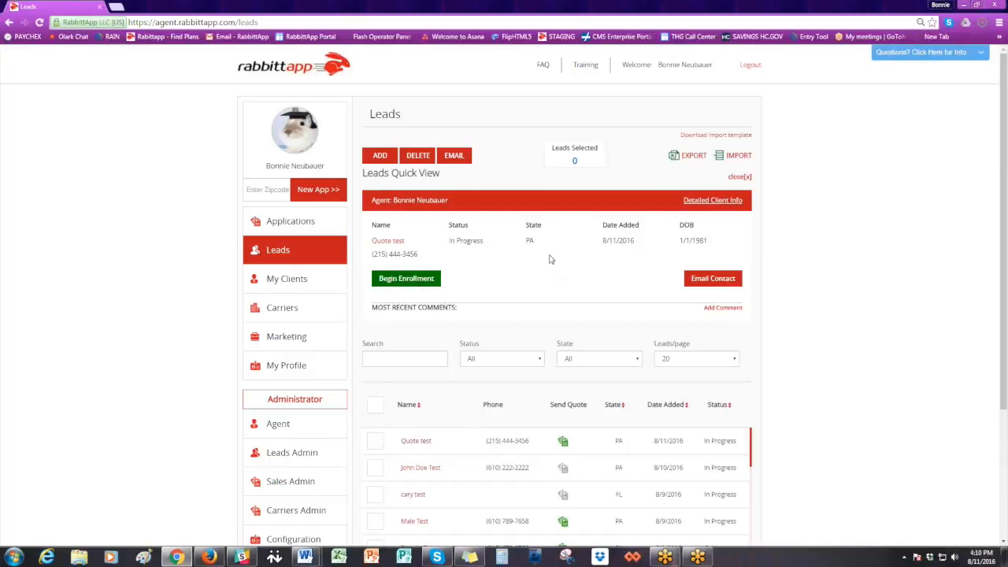
scroll(549, 259, down, 2)
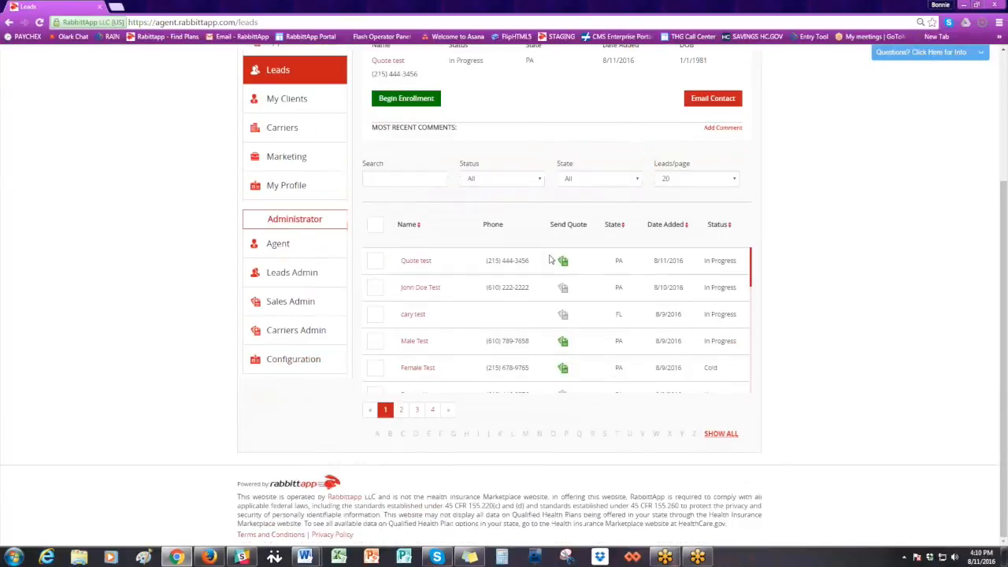
scroll(550, 259, up, 3)
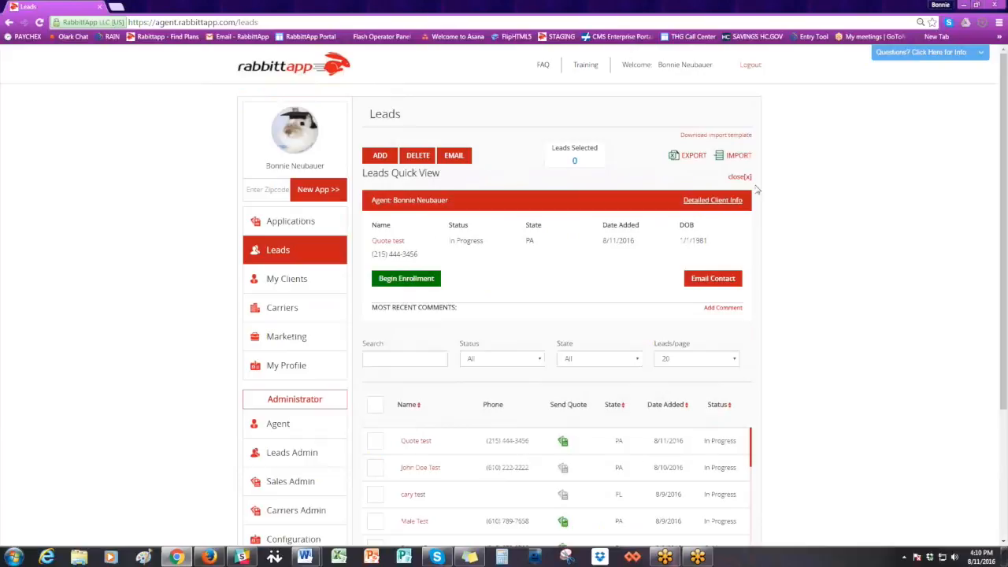
click(729, 202)
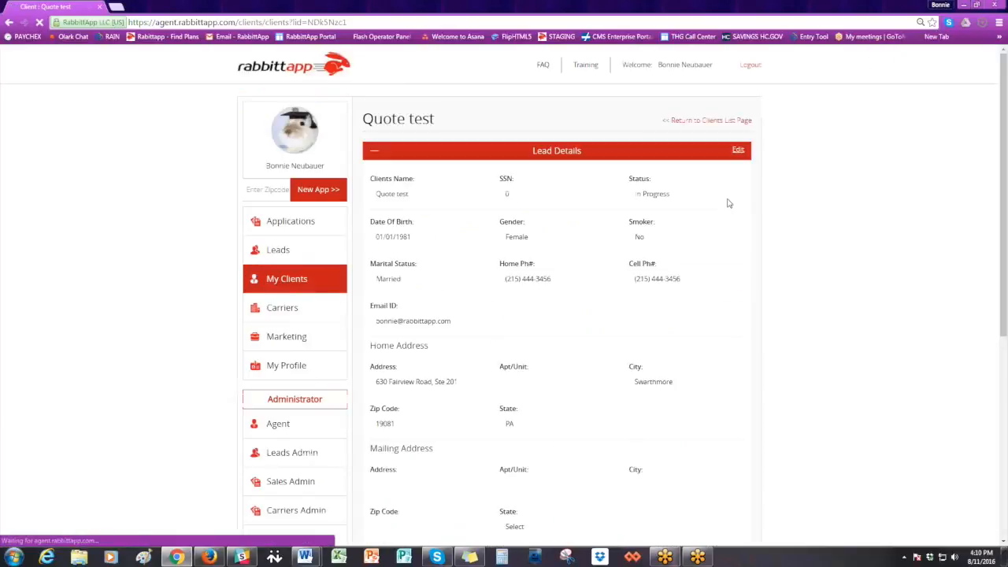
- Review the comments in the client record and expand the contact history to check the logged quote email
scroll(784, 199, down, 1)
scroll(784, 198, down, 4)
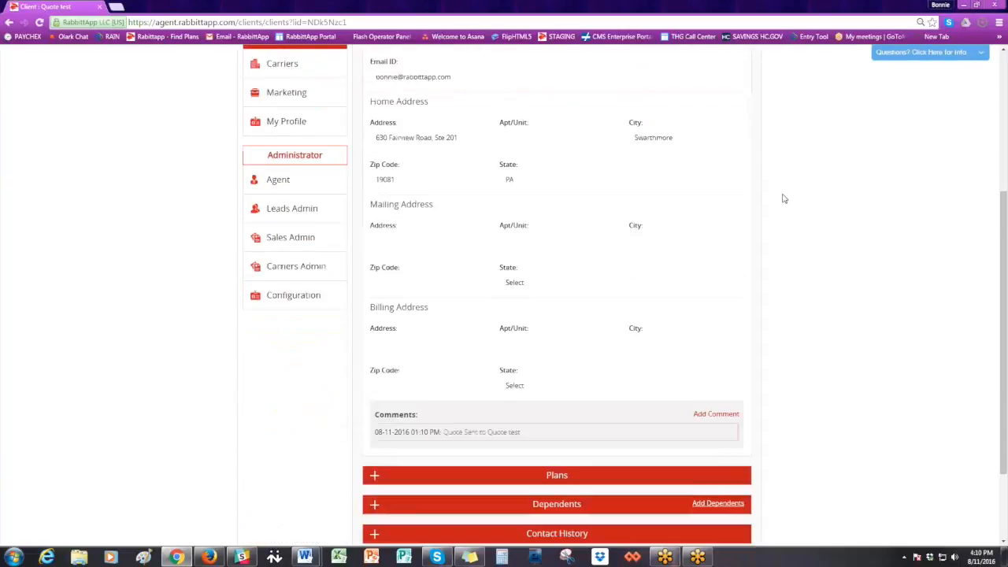
scroll(780, 196, down, 1)
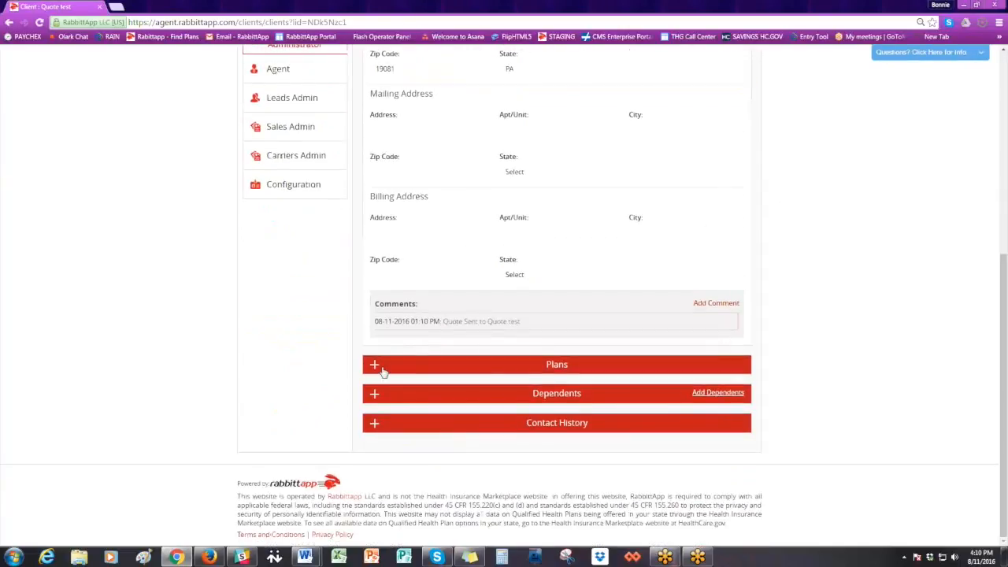
click(376, 424)
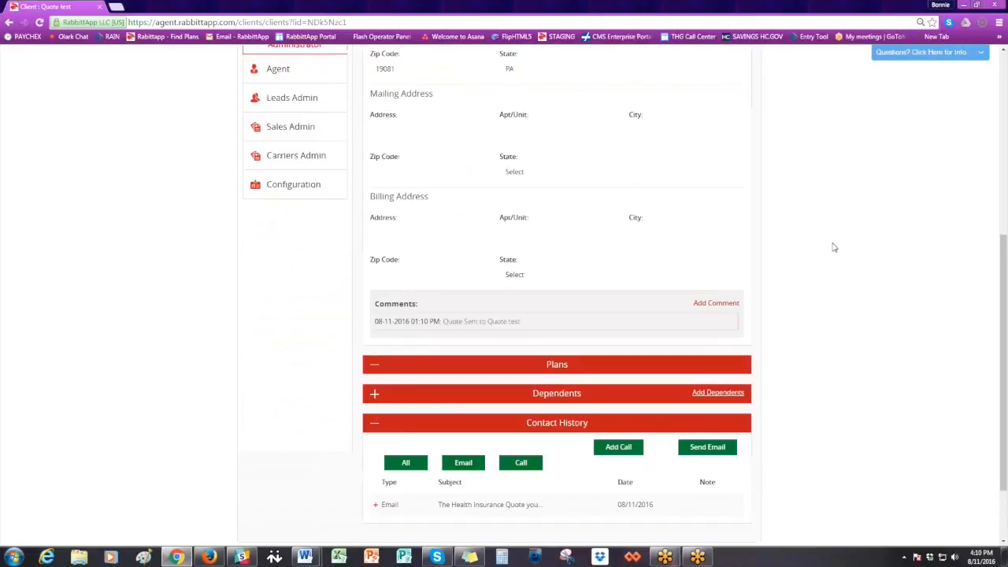
scroll(831, 245, down, 2)
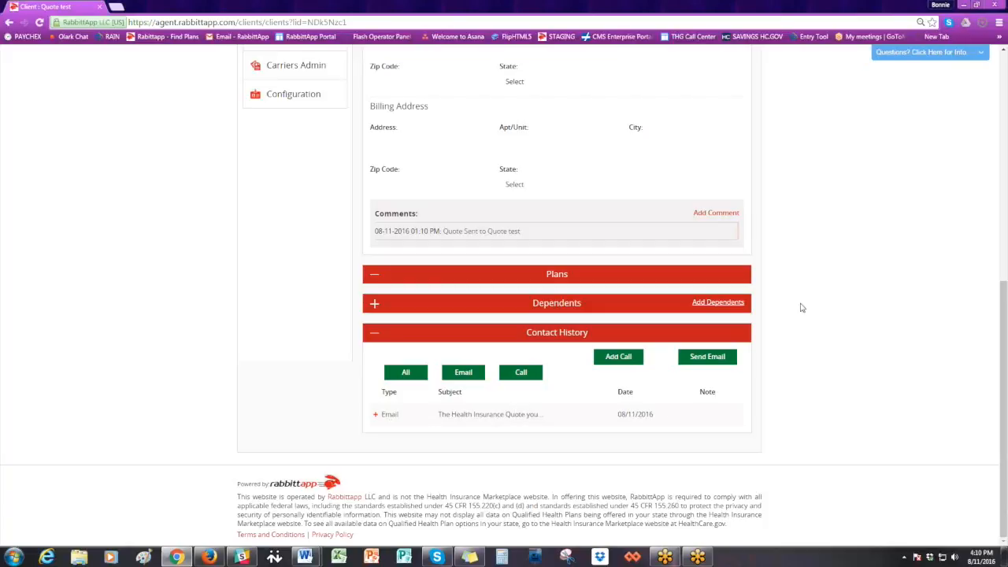
scroll(802, 308, up, 6)
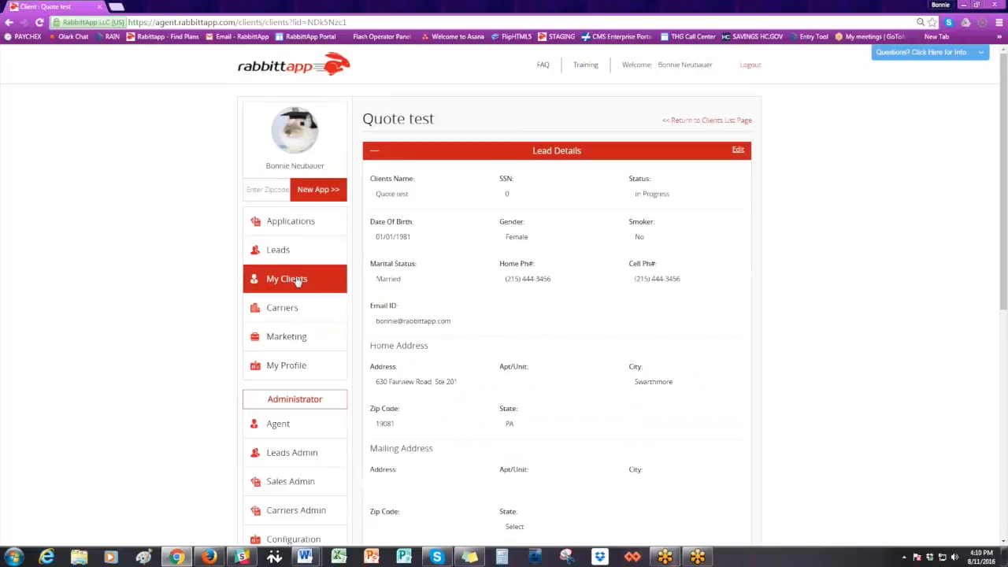
- Return to the leads list and view the lead's current Short Term Medical and Other Supplemental quote for Delaware county
click(290, 254)
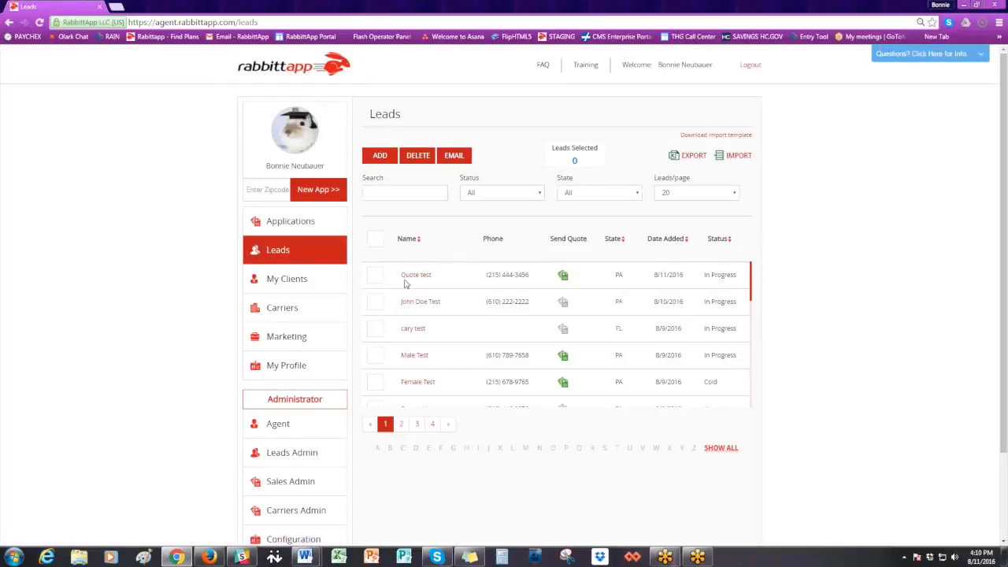
click(564, 277)
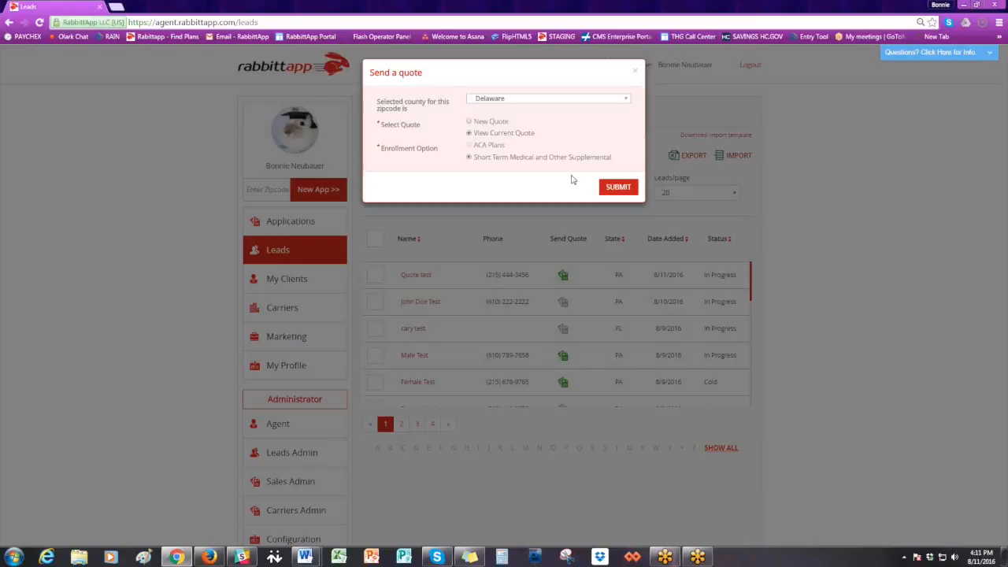
click(615, 187)
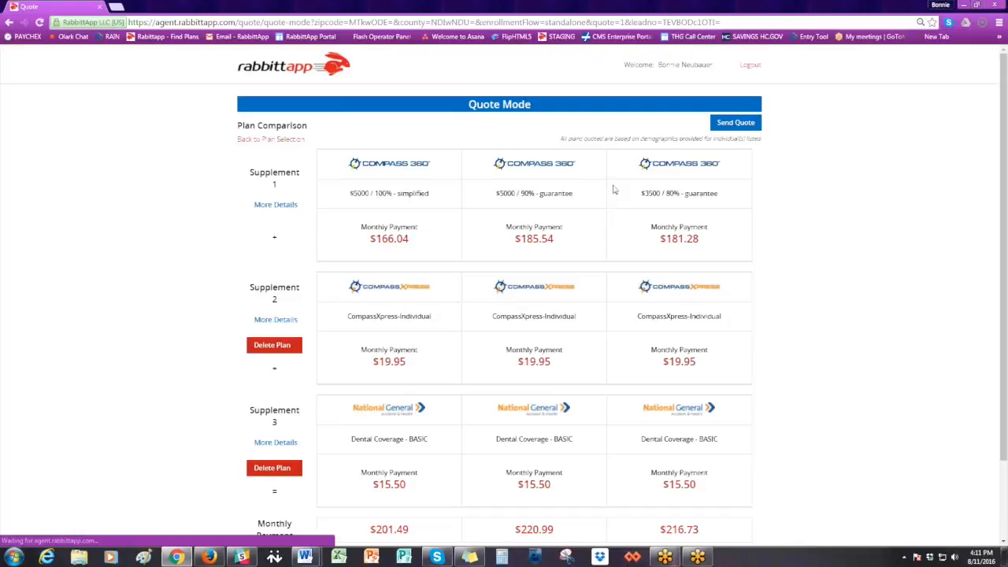
scroll(742, 168, down, 2)
scroll(740, 167, up, 2)
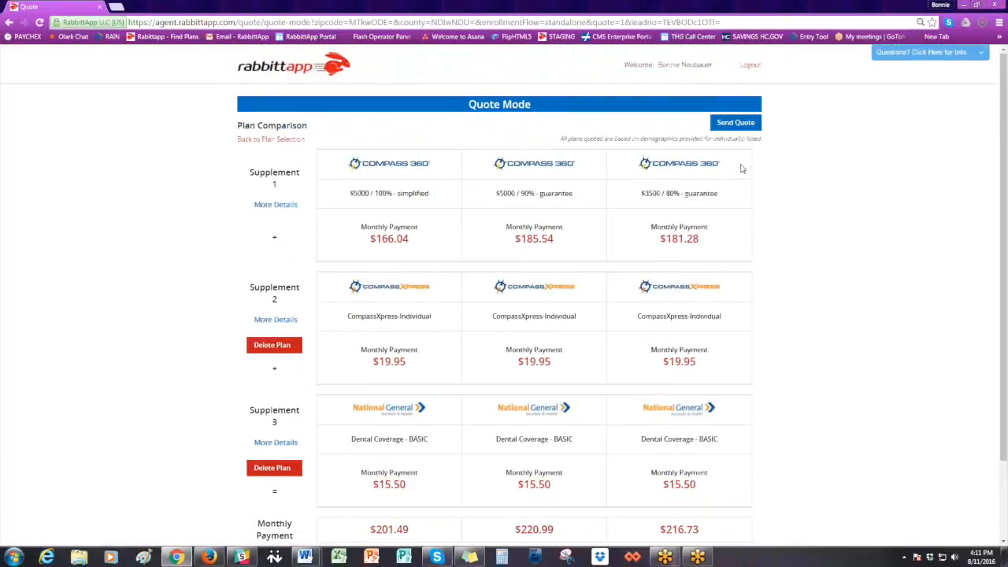
- Log out of the agent portal, switch to the Firefox window with the received quote email and enlarge it
click(749, 68)
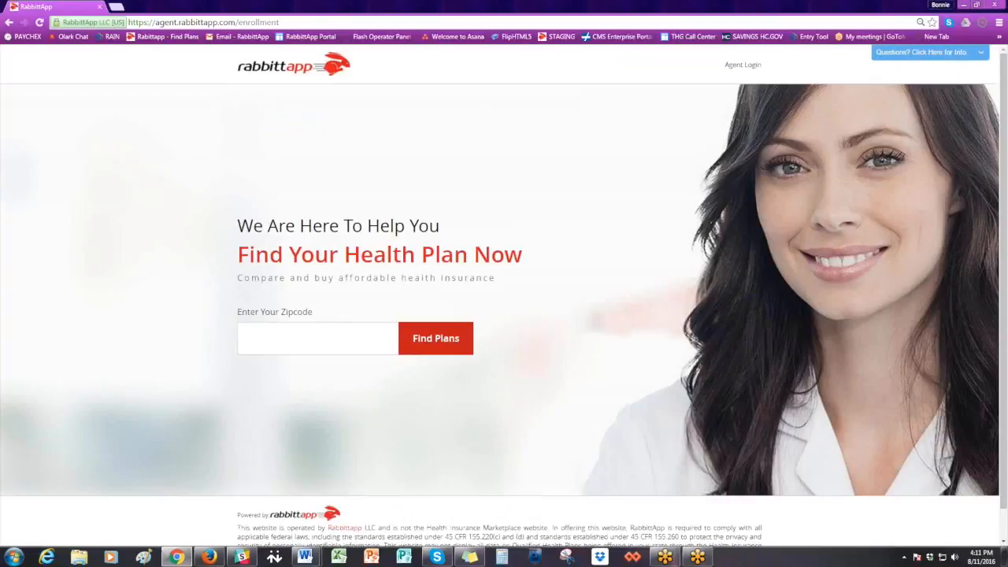
key(alt+Tab)
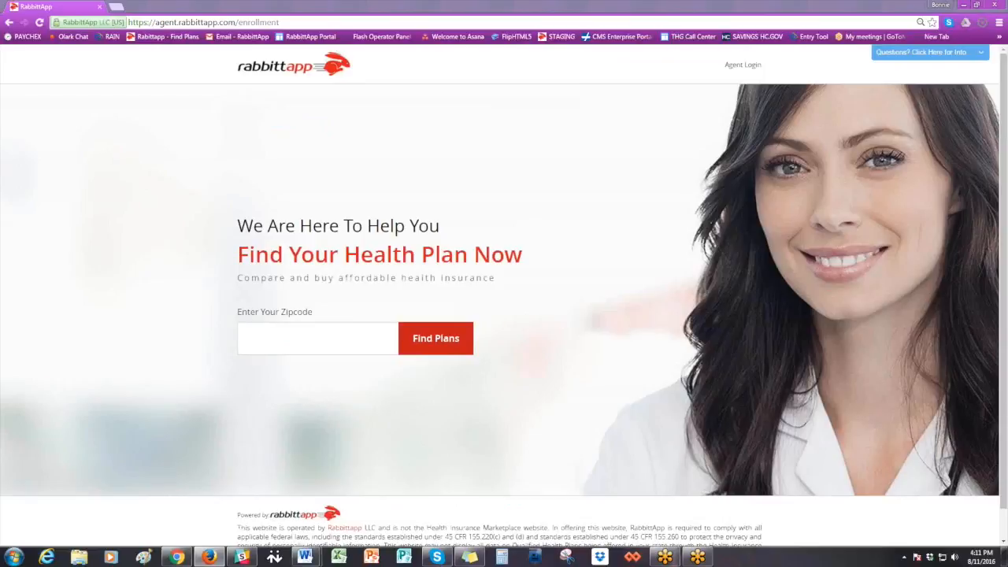
drag(1007, 123, 484, 75)
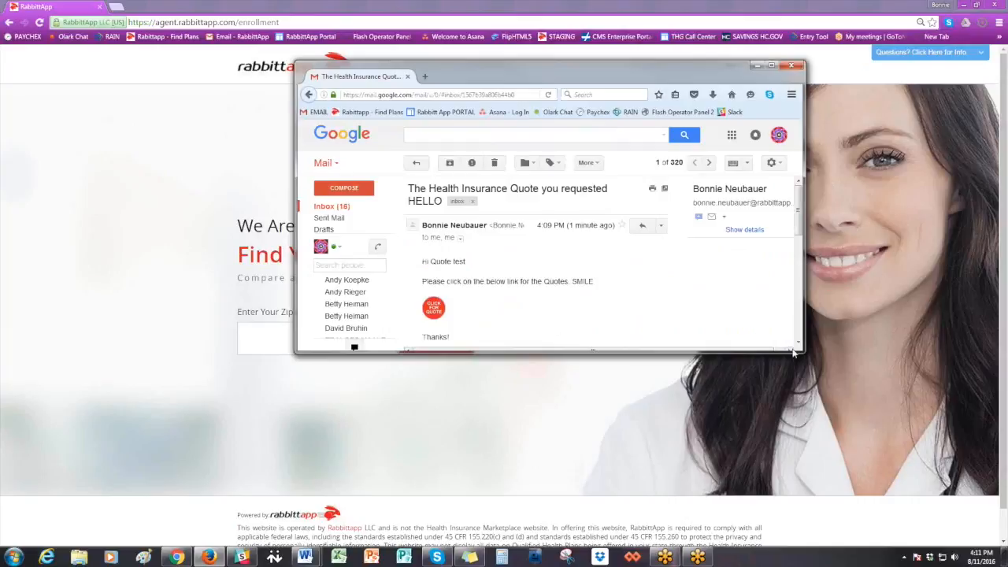
drag(802, 353, 878, 449)
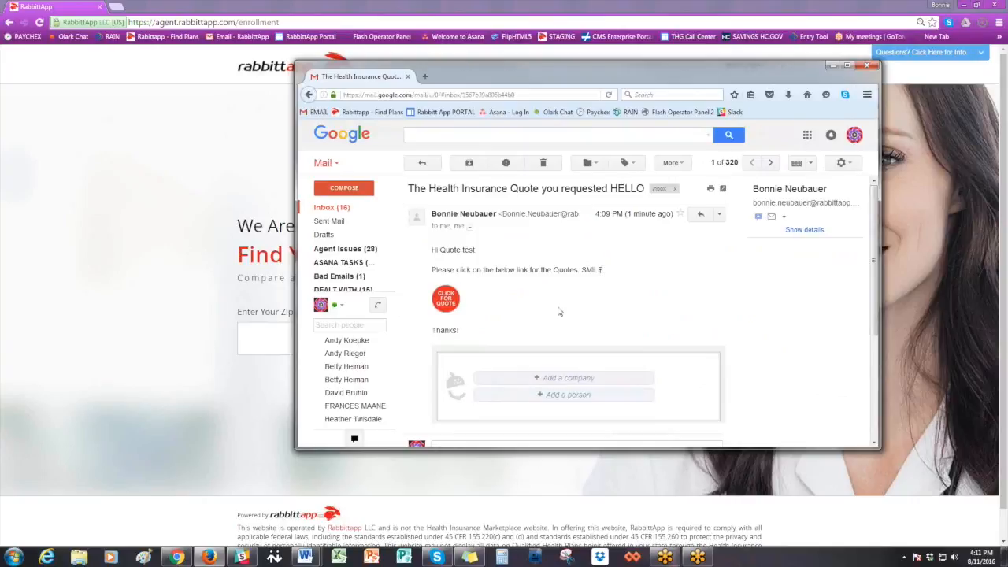
- Open the quote from the emailed link, enlarge the browser window and review the client's plan comparison
click(447, 303)
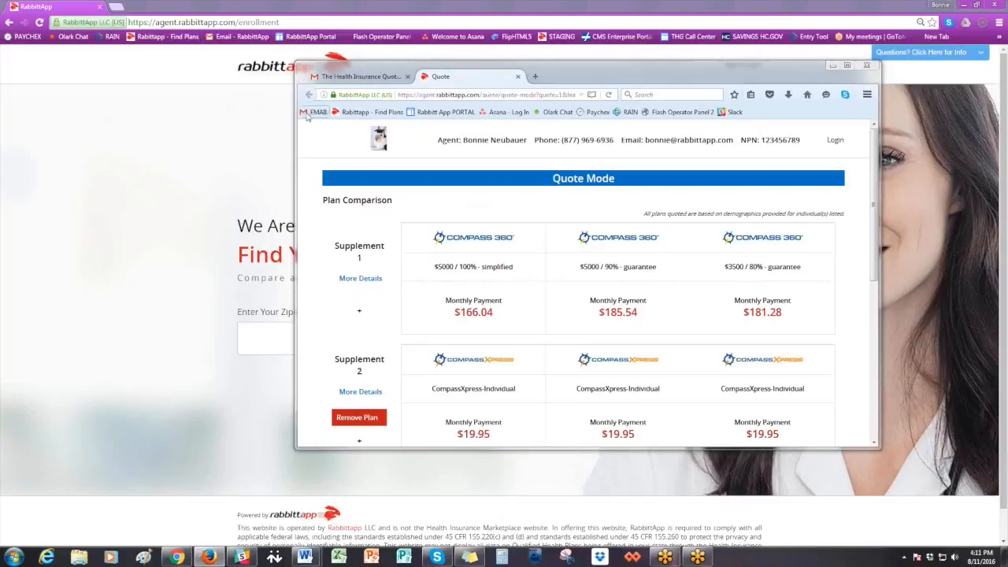
drag(292, 69, 246, 7)
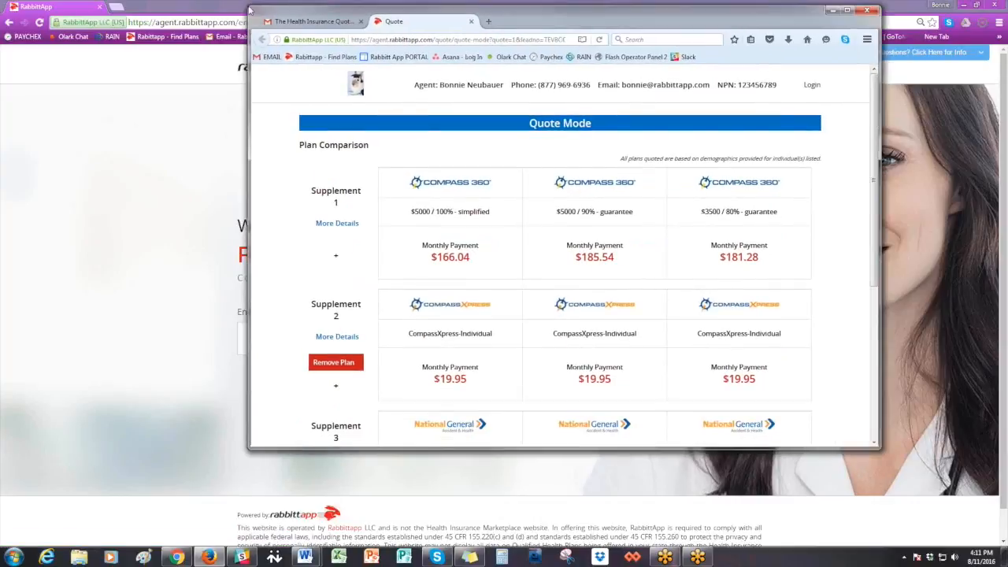
drag(879, 447, 947, 540)
scroll(889, 361, down, 3)
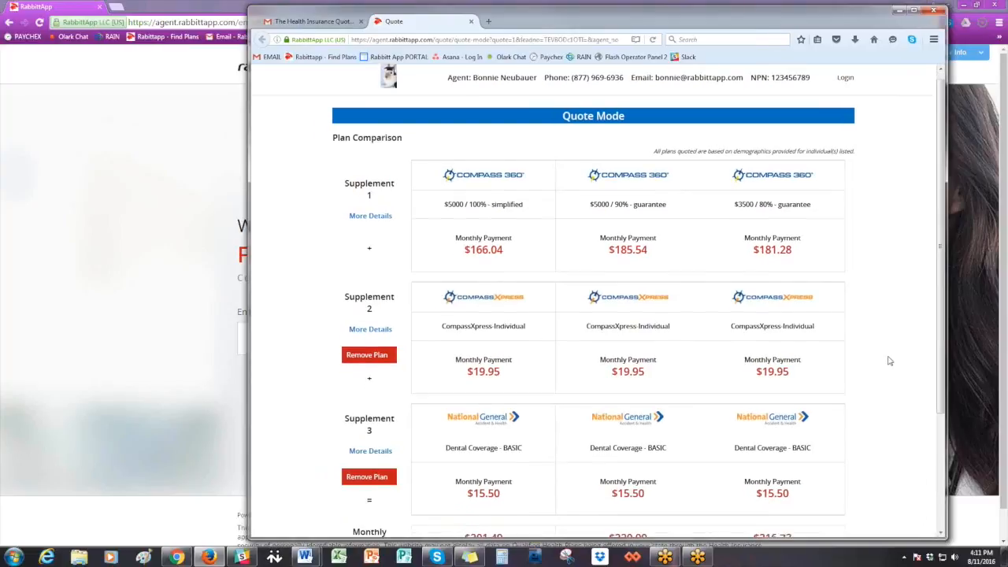
scroll(889, 360, down, 1)
scroll(889, 361, up, 1)
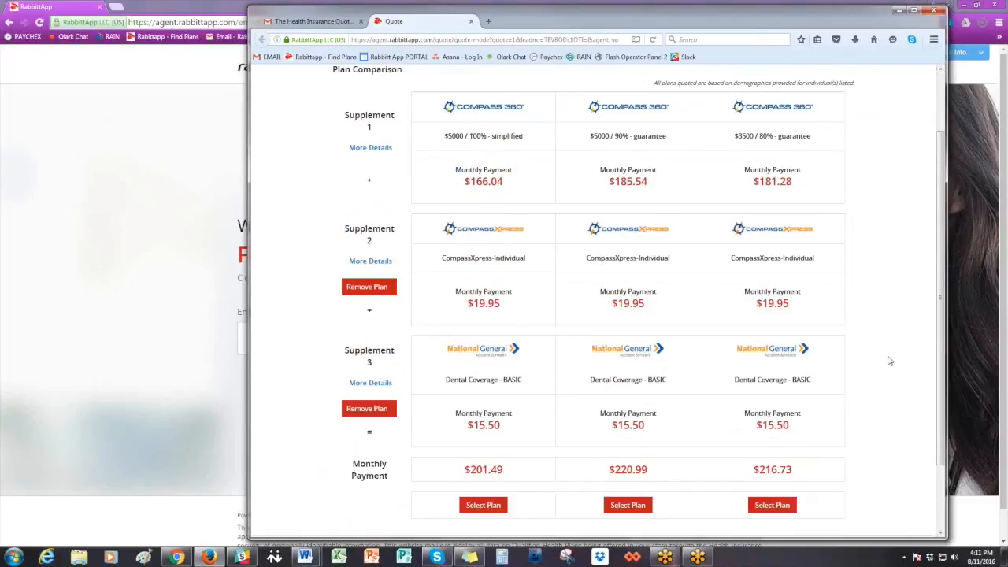
scroll(888, 361, up, 1)
- Remove the Supplement 3 dental plan from the client's quote and check the remaining plans in the comparison
scroll(889, 360, down, 3)
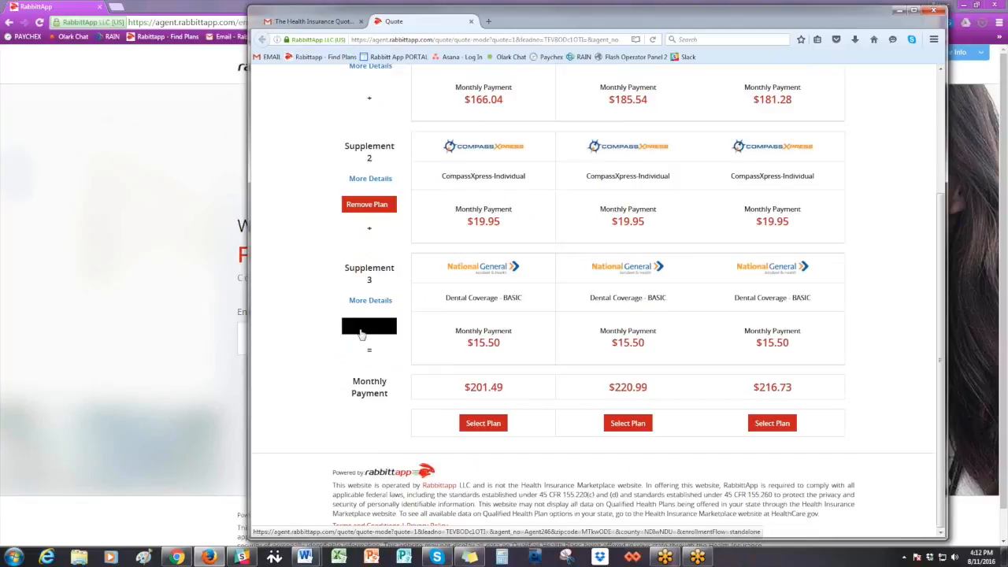
click(364, 329)
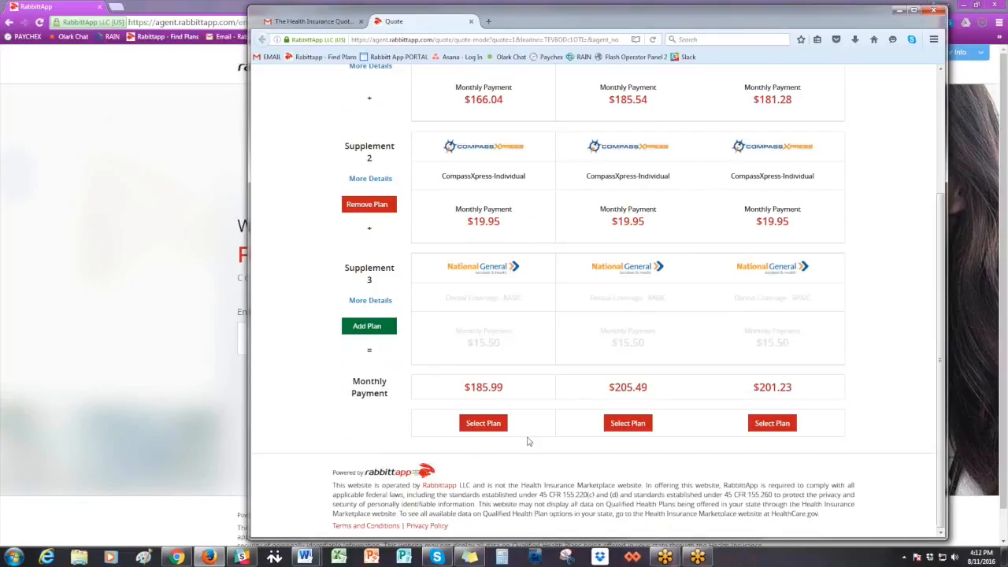
scroll(550, 357, up, 1)
scroll(550, 358, up, 3)
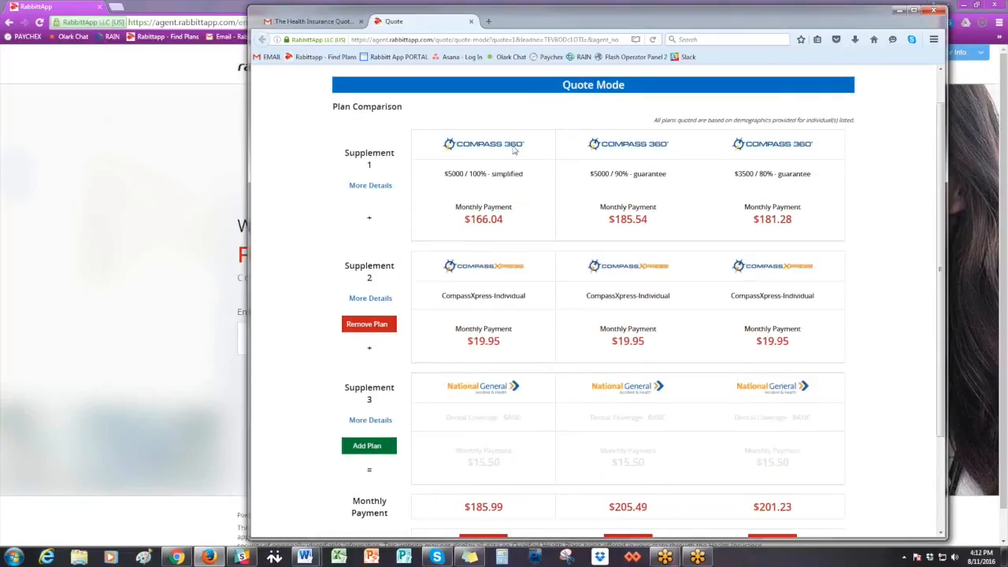
- Select the Compass 360 $5000 / 100% simplified plan combination and review the Household Members enrollment form
scroll(512, 400, down, 3)
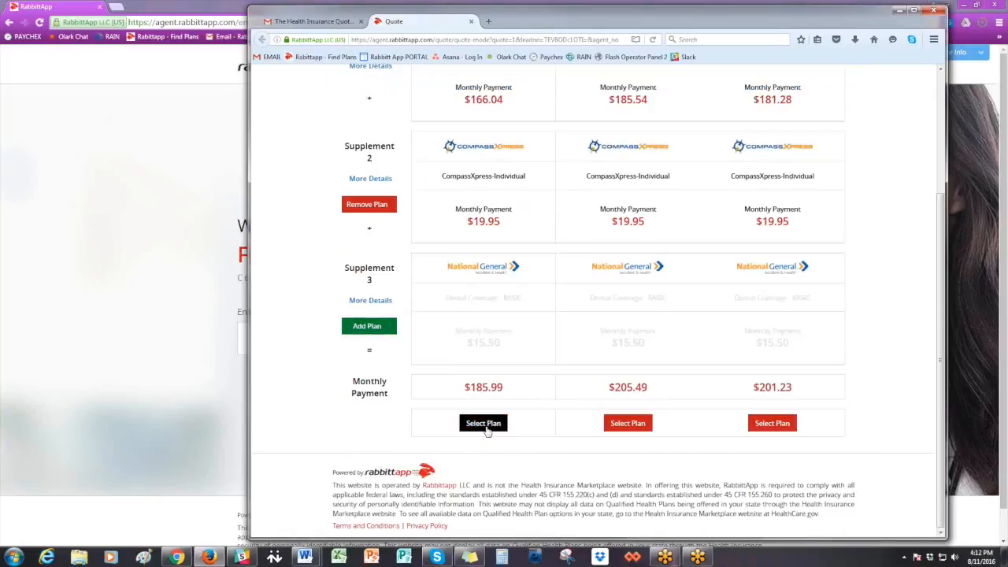
click(486, 426)
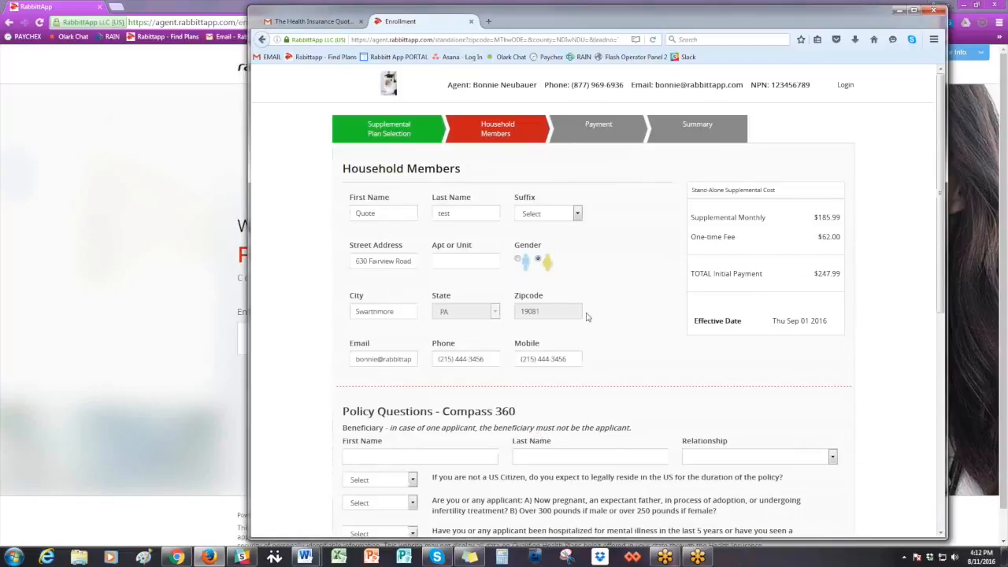
scroll(678, 384, down, 5)
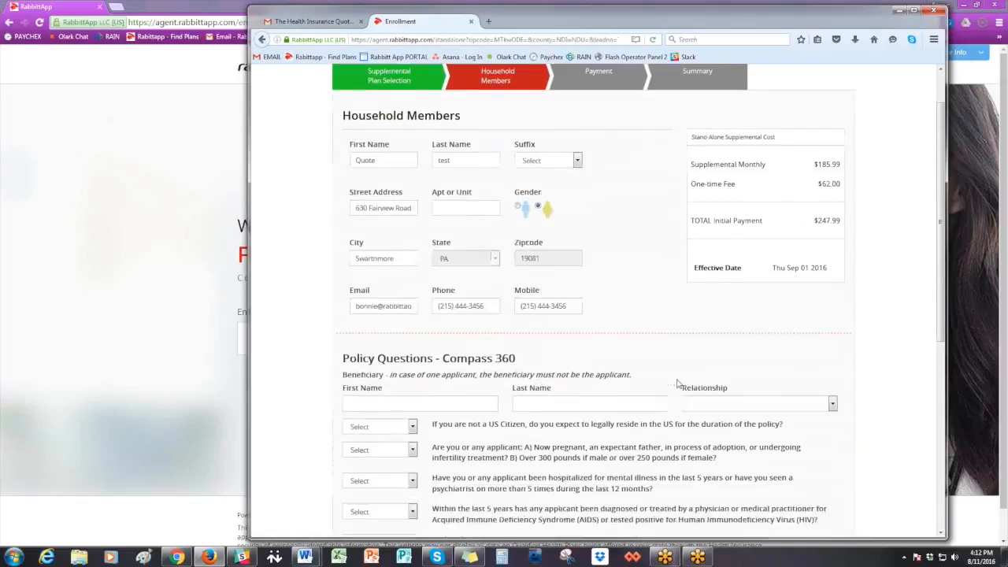